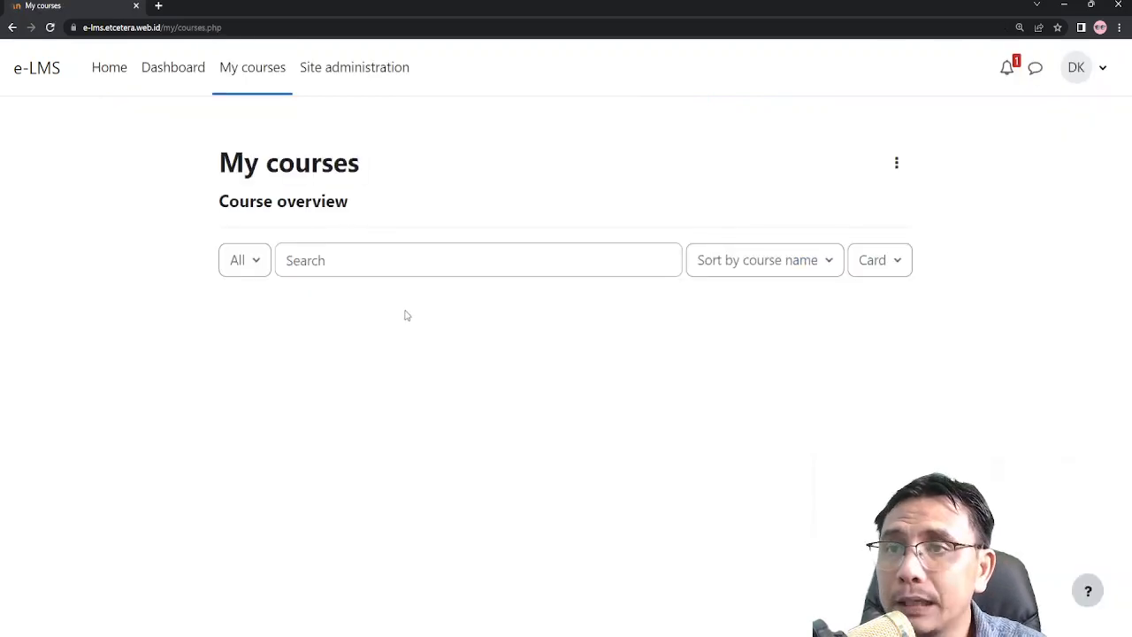
Open the Moodle Demo Course from the course overview.
{"action": "scroll", "coordinate": [405, 316], "scroll_direction": "down", "scroll_amount": 2}
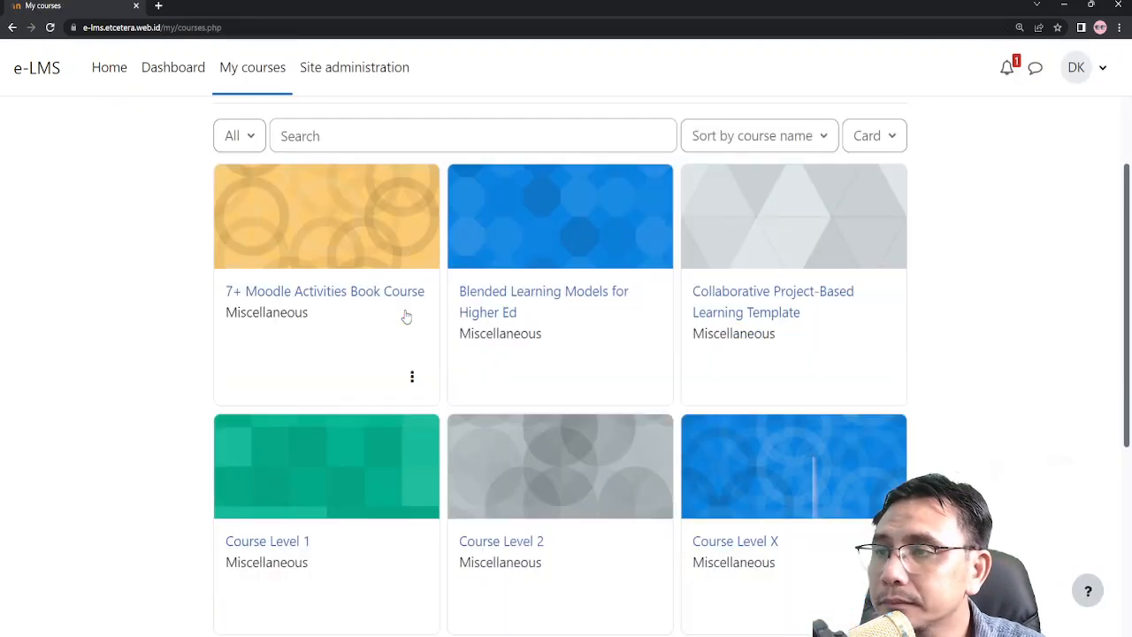
{"action": "scroll", "coordinate": [406, 317], "scroll_direction": "down", "scroll_amount": 4}
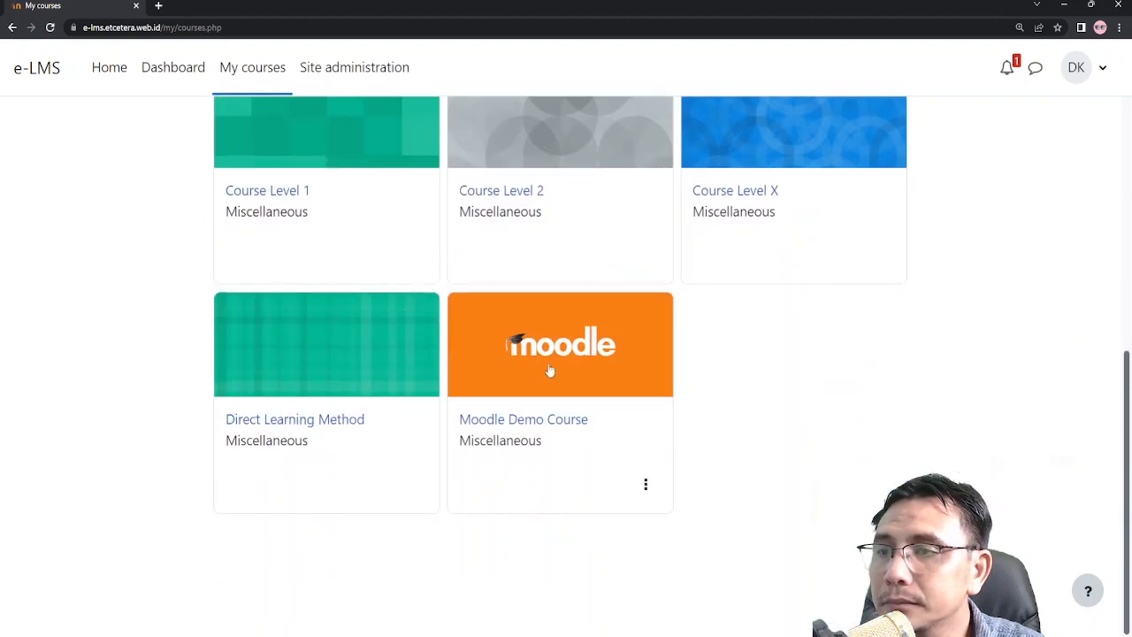
{"action": "left_click", "coordinate": [545, 419]}
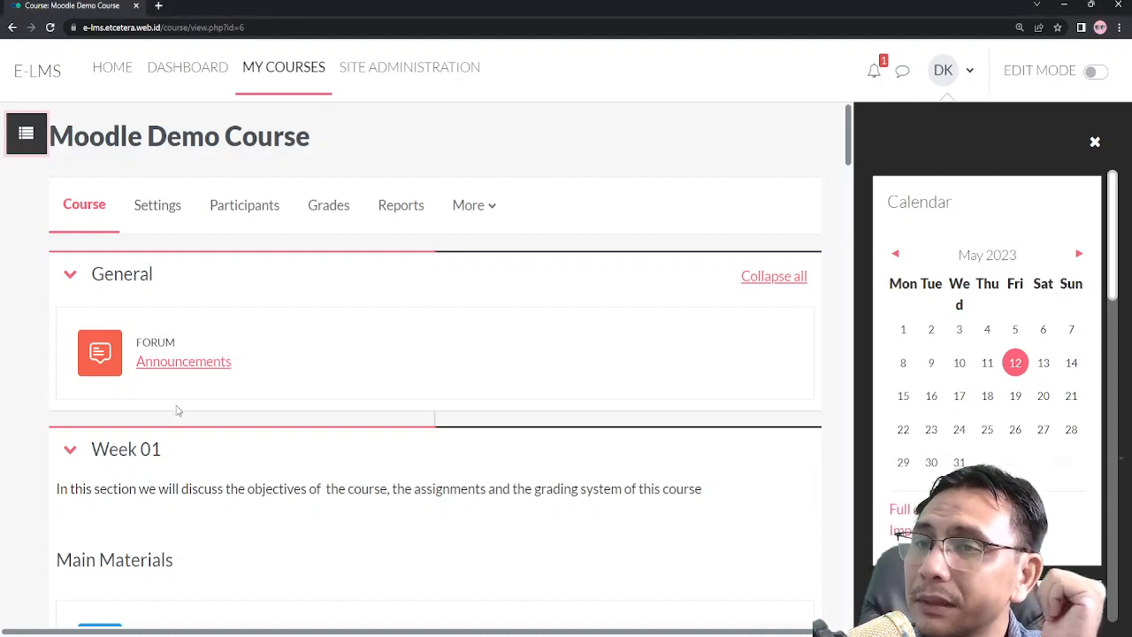
Close the calendar block drawer and turn on edit mode for the Moodle Demo Course.
{"action": "scroll", "coordinate": [258, 428], "scroll_direction": "down", "scroll_amount": 1}
{"action": "scroll", "coordinate": [338, 432], "scroll_direction": "down", "scroll_amount": 12}
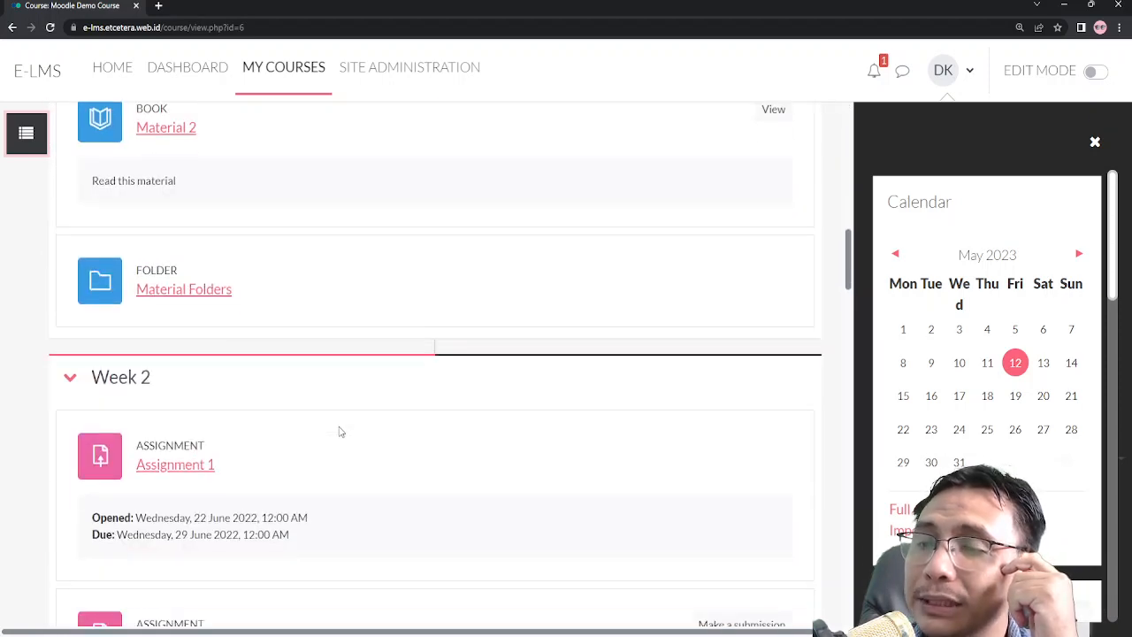
{"action": "scroll", "coordinate": [347, 460], "scroll_direction": "down", "scroll_amount": 2}
{"action": "scroll", "coordinate": [354, 455], "scroll_direction": "up", "scroll_amount": 14}
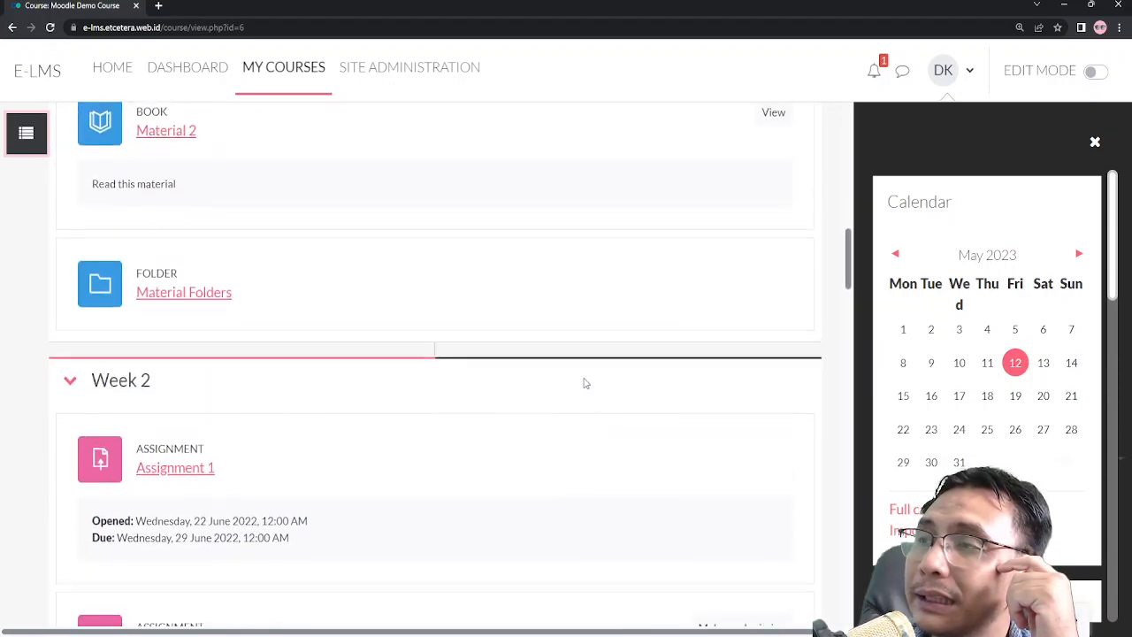
{"action": "scroll", "coordinate": [618, 364], "scroll_direction": "up", "scroll_amount": 2}
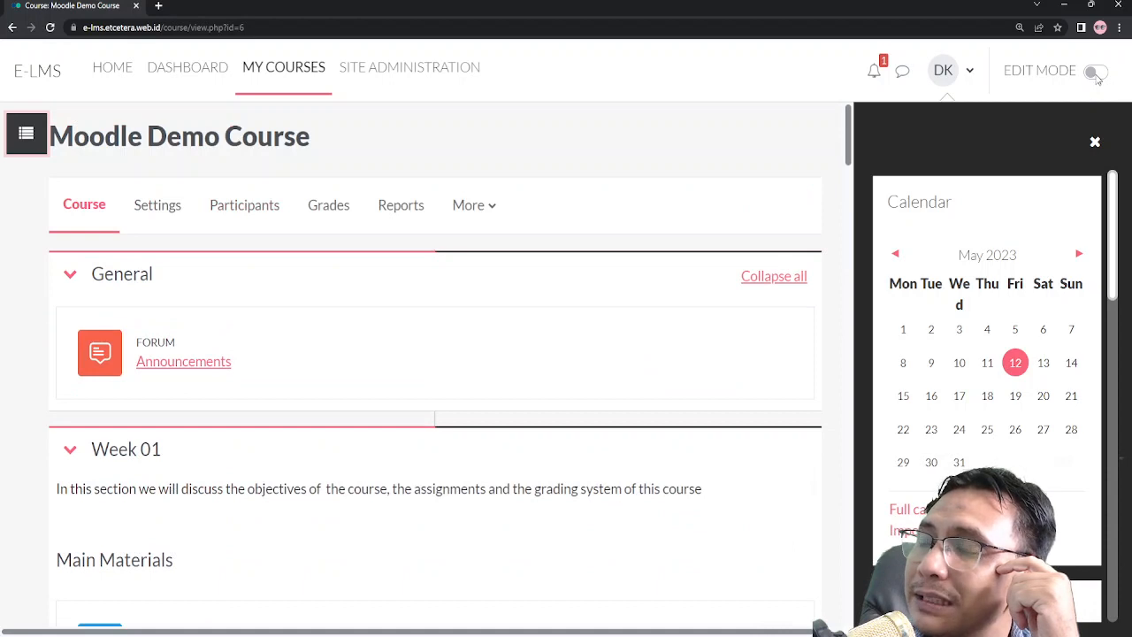
{"action": "left_click", "coordinate": [1093, 145]}
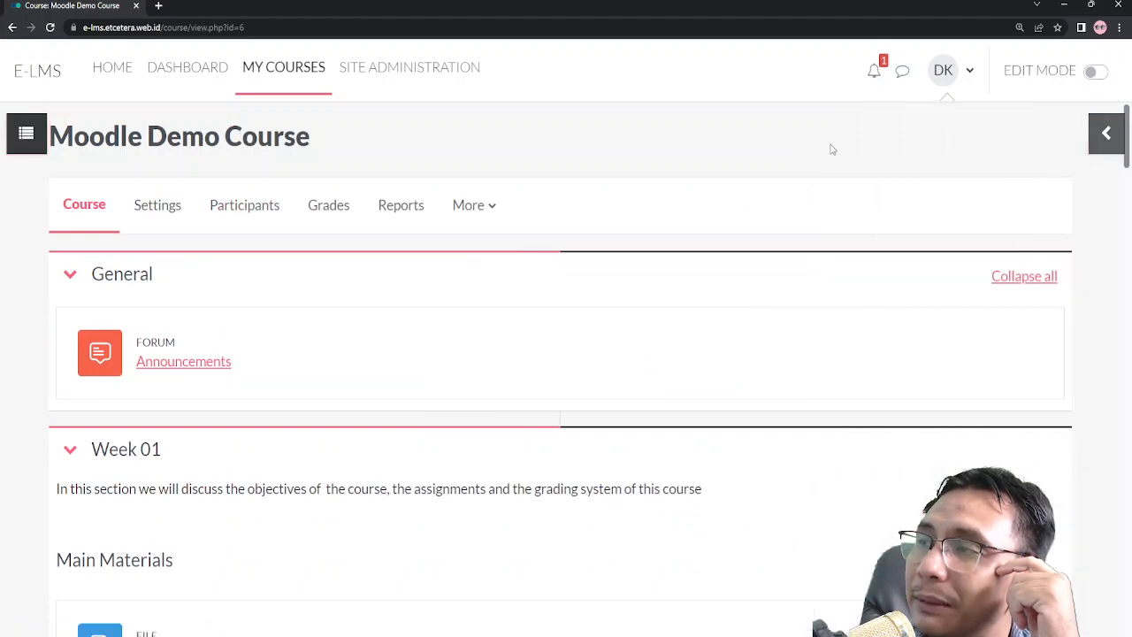
{"action": "left_click", "coordinate": [1100, 74]}
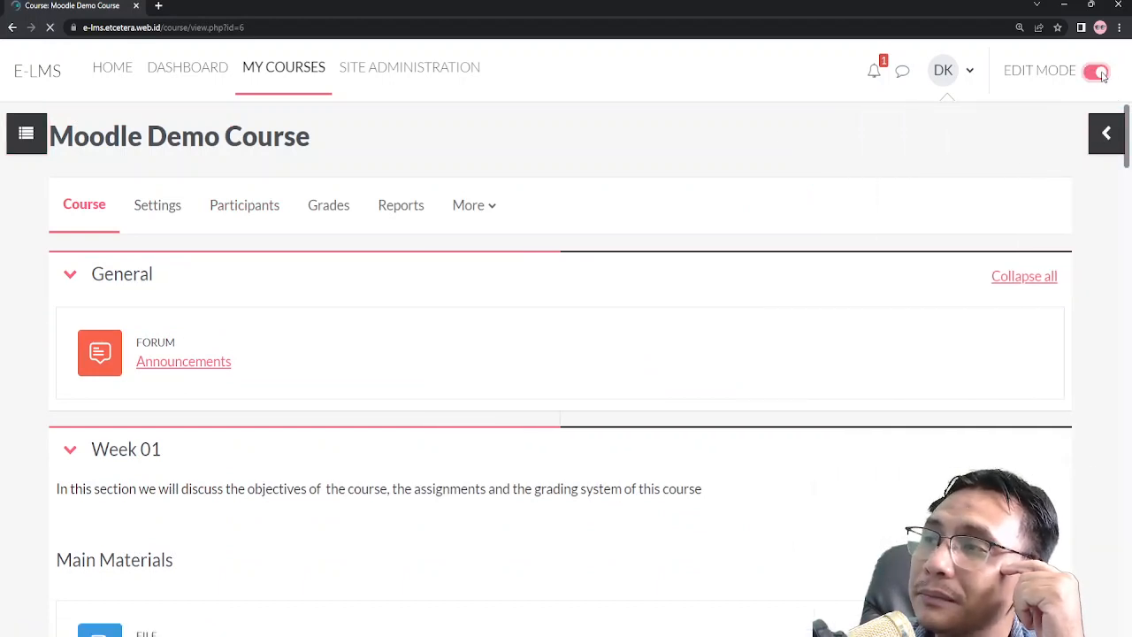
Start adding a new Lesson activity at the end of the Week 5 section.
{"action": "scroll", "coordinate": [557, 318], "scroll_direction": "down", "scroll_amount": 8}
{"action": "scroll", "coordinate": [556, 319], "scroll_direction": "up", "scroll_amount": 7}
{"action": "scroll", "coordinate": [557, 324], "scroll_direction": "down", "scroll_amount": 3}
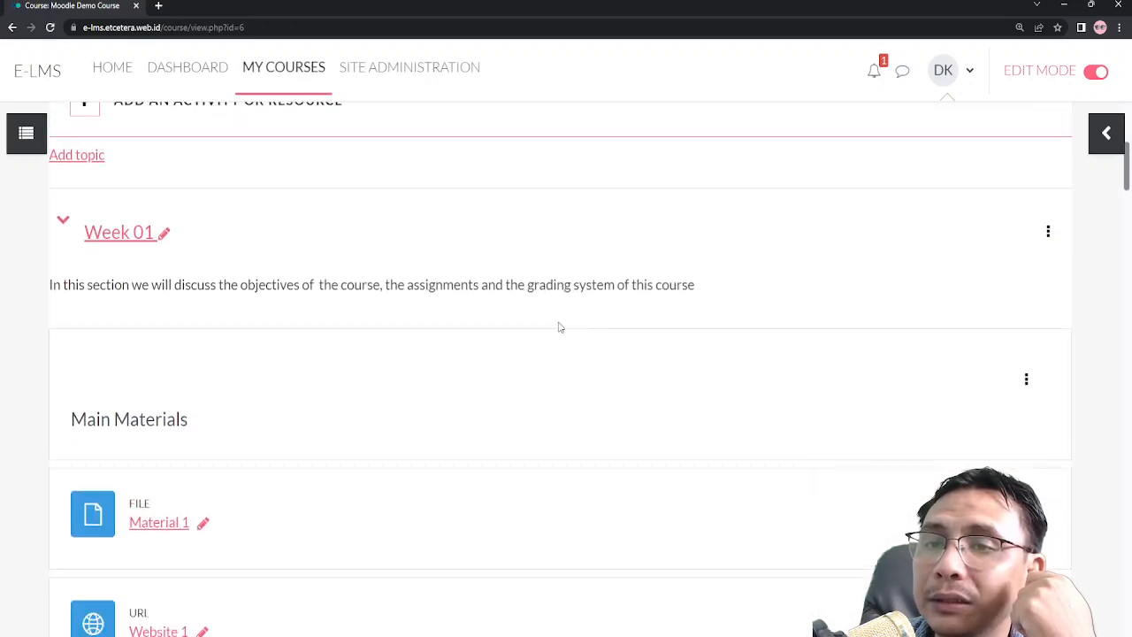
{"action": "scroll", "coordinate": [559, 327], "scroll_direction": "down", "scroll_amount": 12}
{"action": "scroll", "coordinate": [557, 324], "scroll_direction": "down", "scroll_amount": 15}
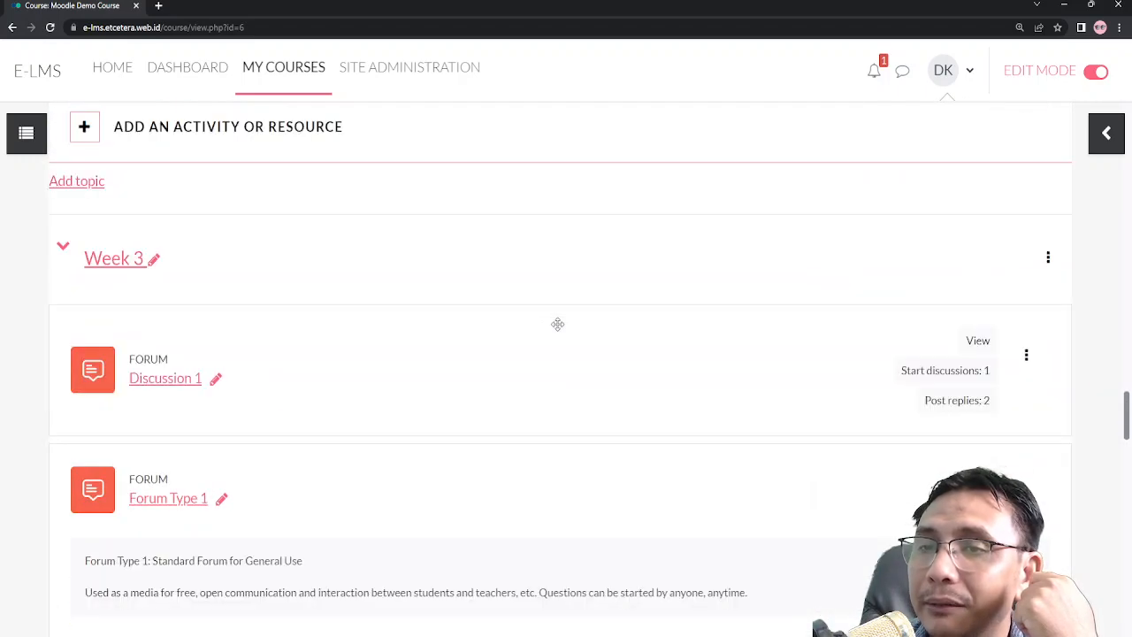
{"action": "scroll", "coordinate": [557, 323], "scroll_direction": "down", "scroll_amount": 15}
{"action": "scroll", "coordinate": [559, 332], "scroll_direction": "up", "scroll_amount": 1}
{"action": "middle_click", "coordinate": [568, 343]}
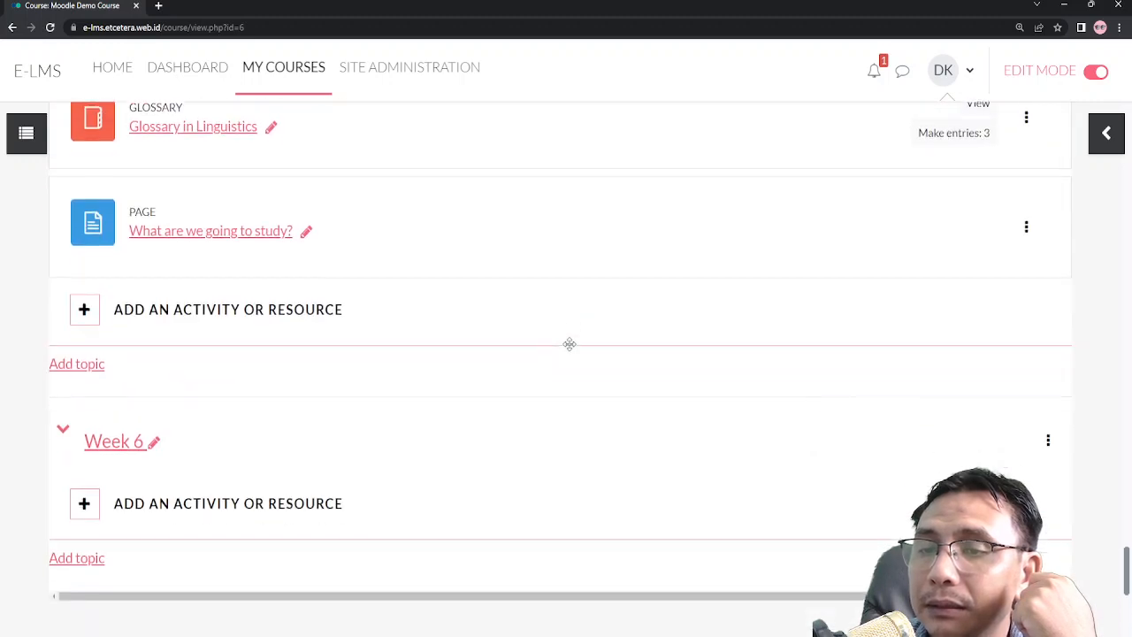
{"action": "left_click", "coordinate": [218, 331]}
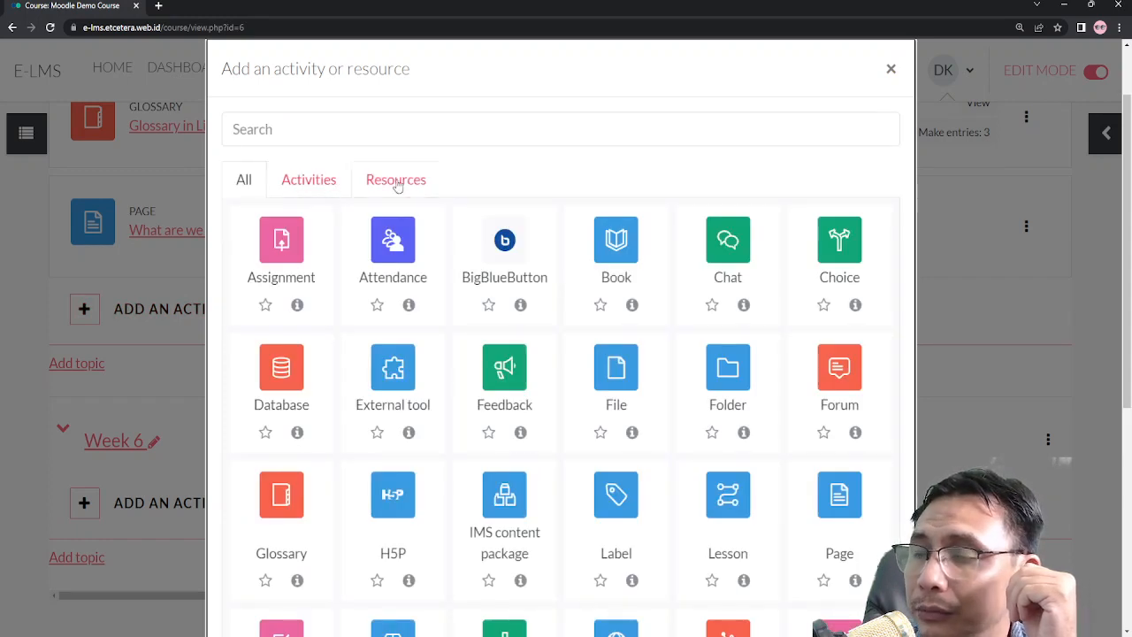
{"action": "left_click", "coordinate": [329, 186]}
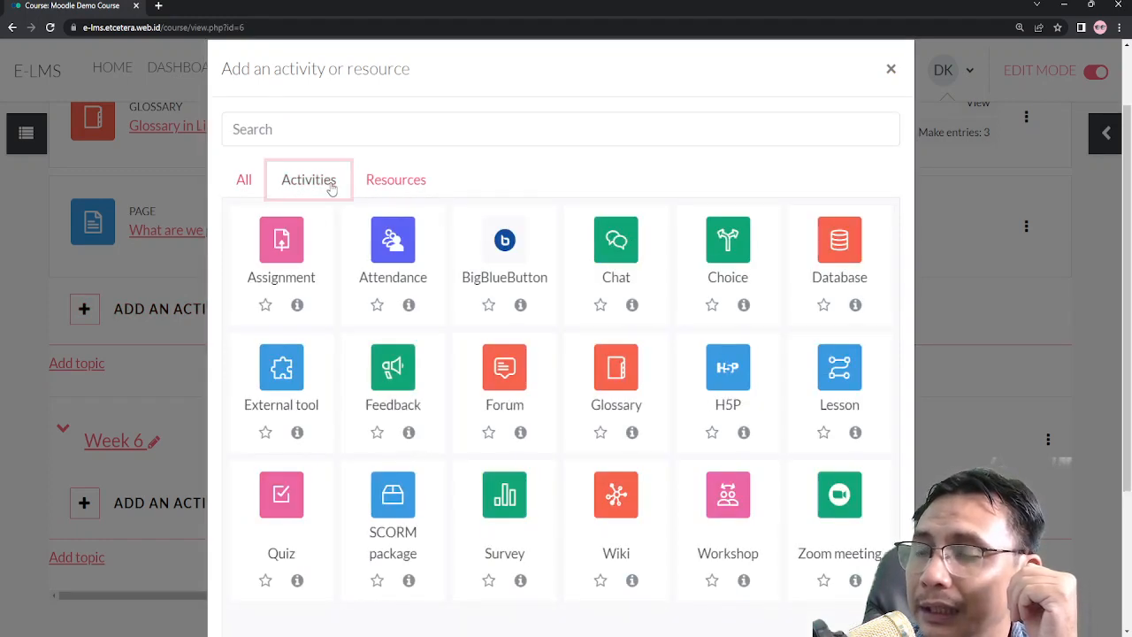
{"action": "scroll", "coordinate": [492, 354], "scroll_direction": "down", "scroll_amount": 1}
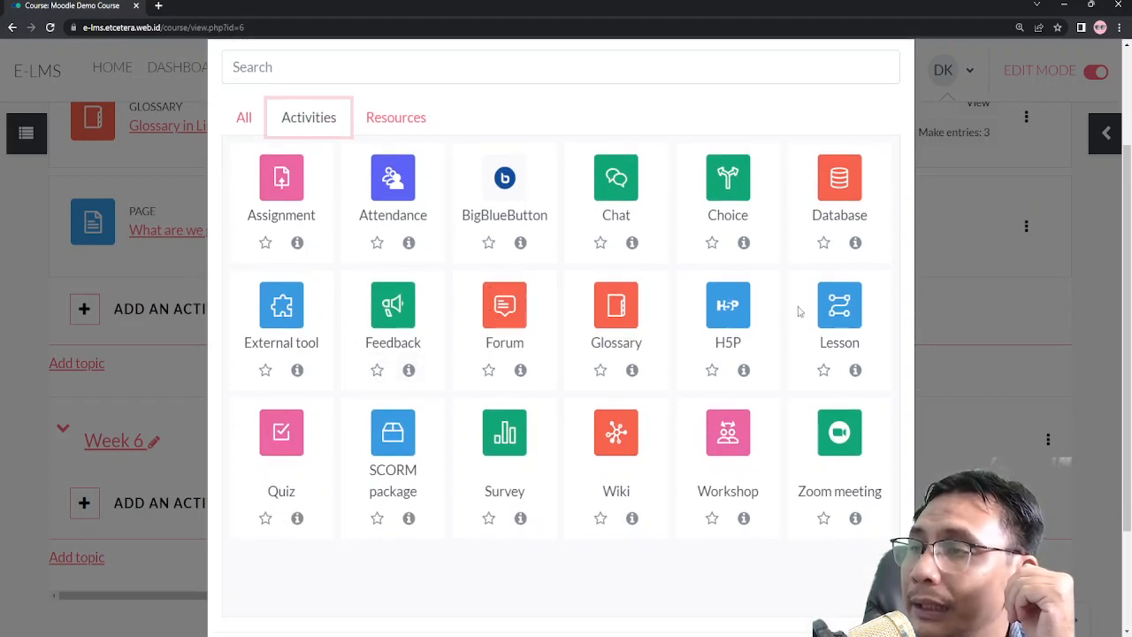
{"action": "left_click", "coordinate": [844, 316]}
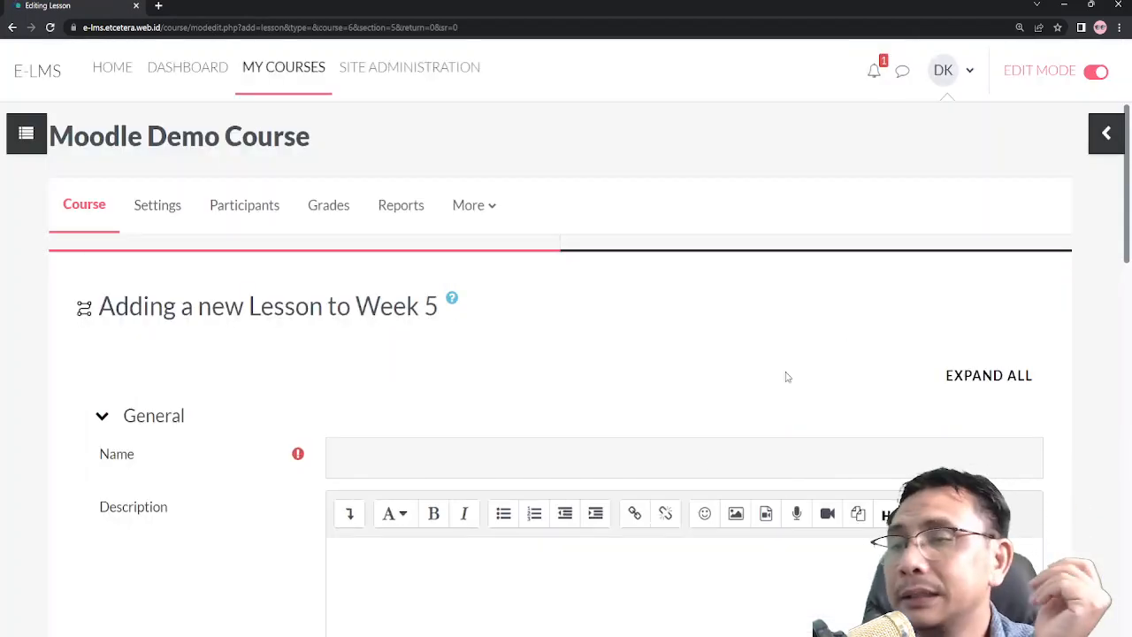
Name the new lesson "Lesson 1".
{"action": "left_click", "coordinate": [703, 463]}
{"action": "type", "text": "Le"}
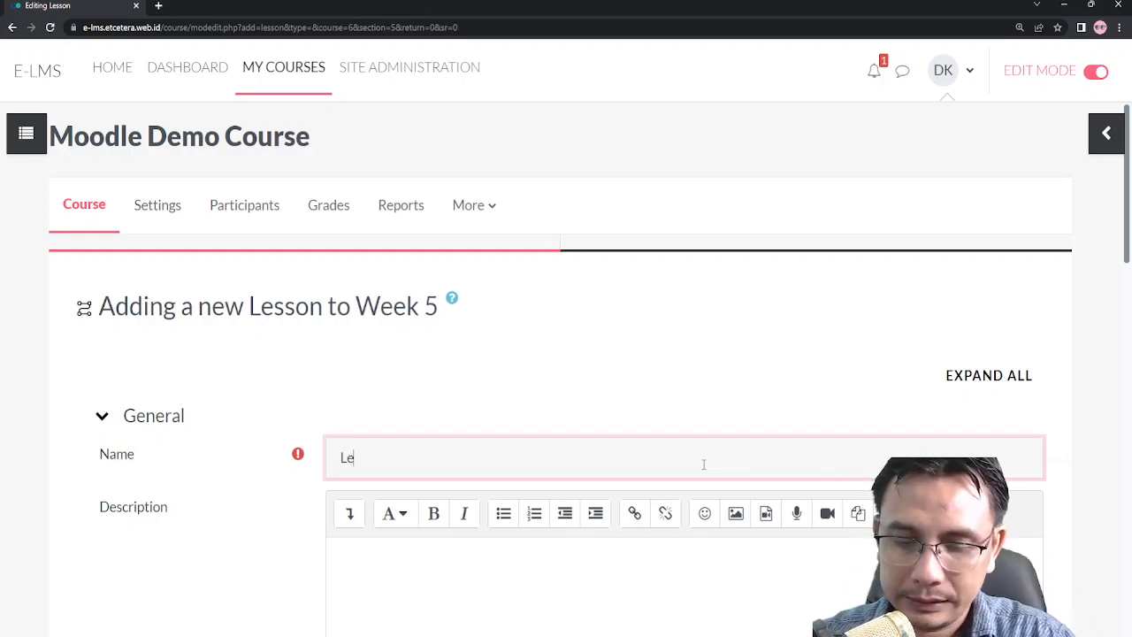
{"action": "type", "text": "sson 1"}
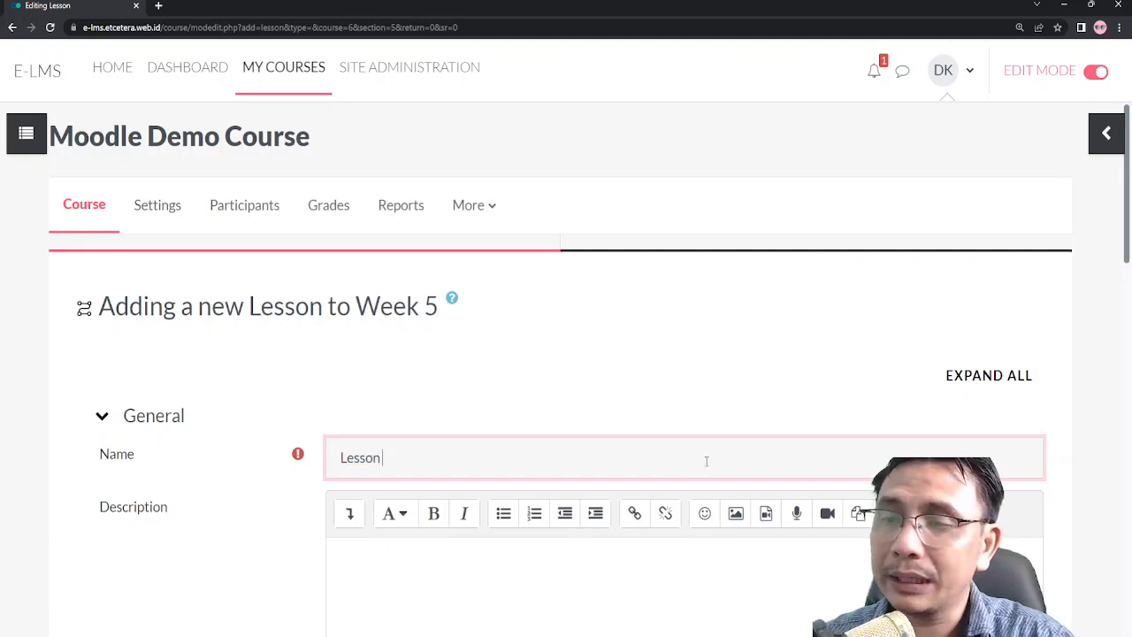
Enter "Study this material throroughly" as the lesson's description.
{"action": "scroll", "coordinate": [579, 440], "scroll_direction": "down", "scroll_amount": 3}
{"action": "left_click", "coordinate": [515, 401]}
{"action": "type", "text": "Studt r"}
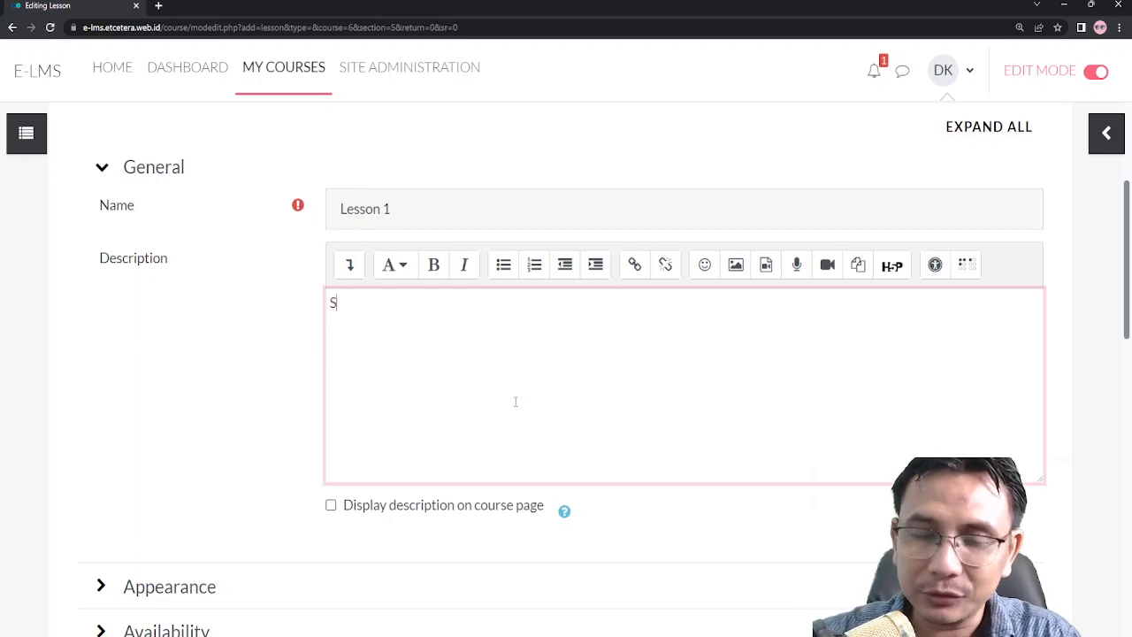
{"action": "key", "text": "BackSpace"}
{"action": "key", "text": "BackSpace"}
{"action": "key", "text": "BackSpace"}
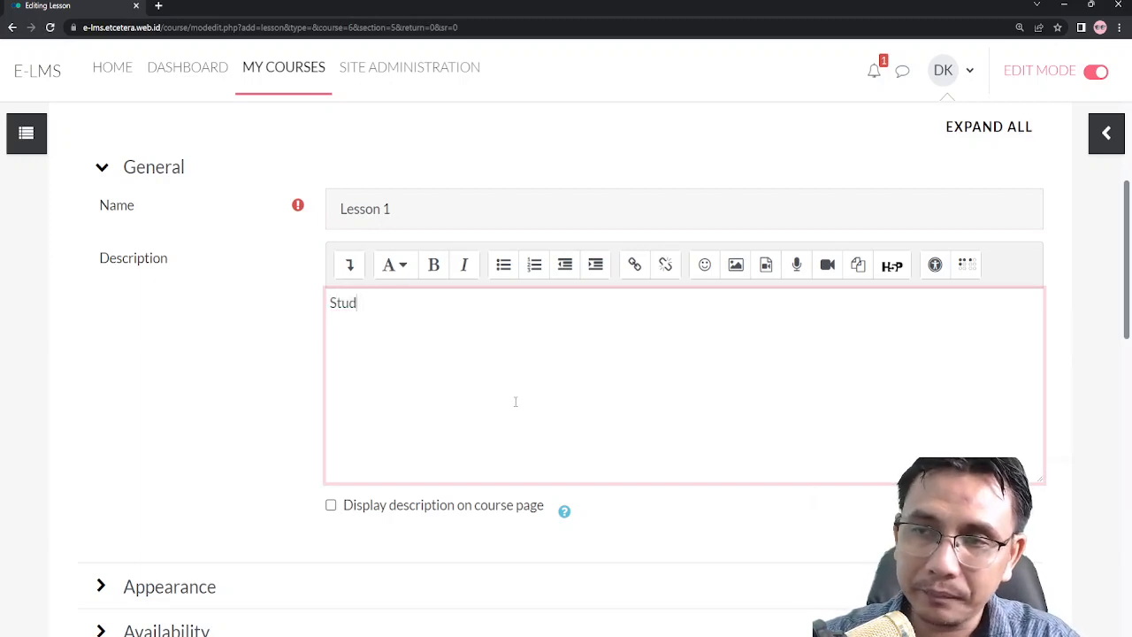
{"action": "type", "text": "y this mater"}
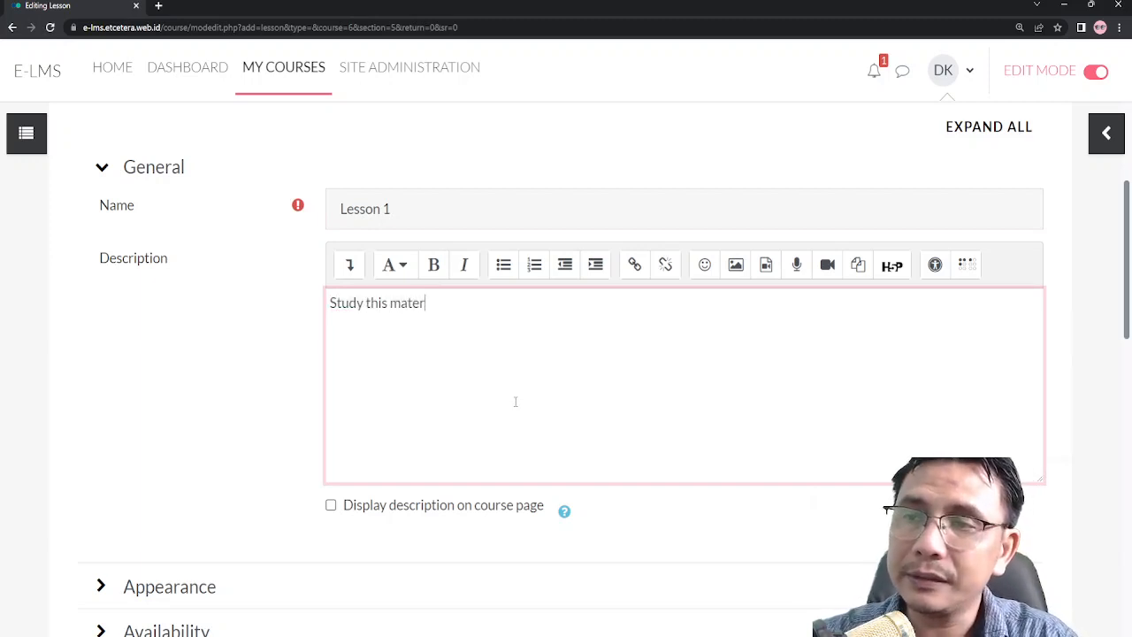
{"action": "type", "text": "ial throroughly"}
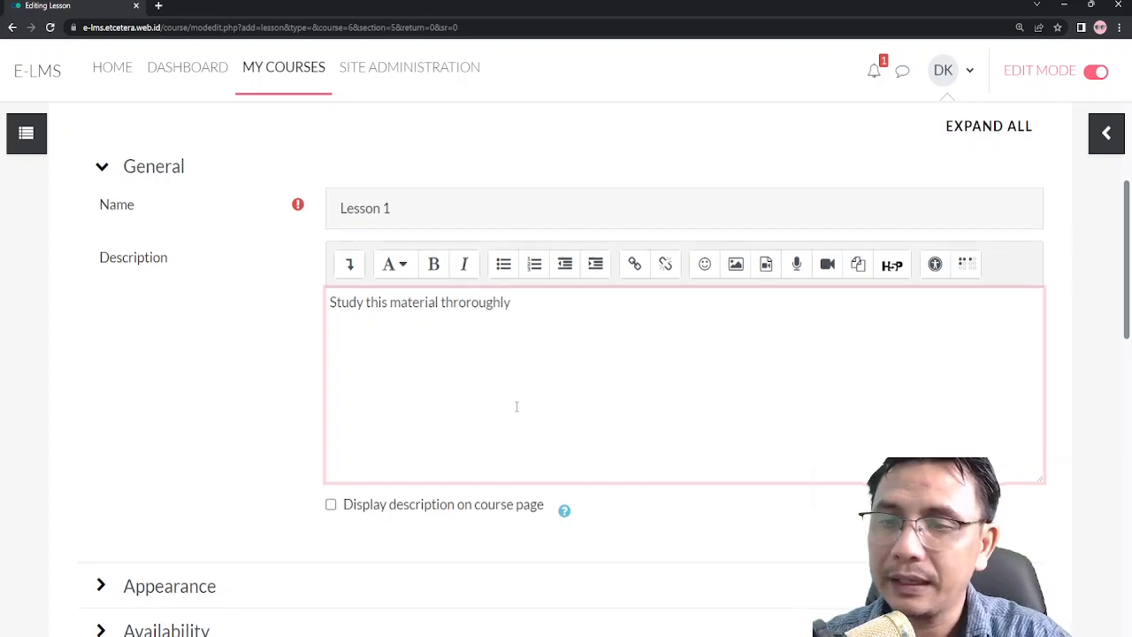
Expand the lesson's Appearance settings with all additional options and view the help for Linked media.
{"action": "scroll", "coordinate": [516, 406], "scroll_direction": "down", "scroll_amount": 4}
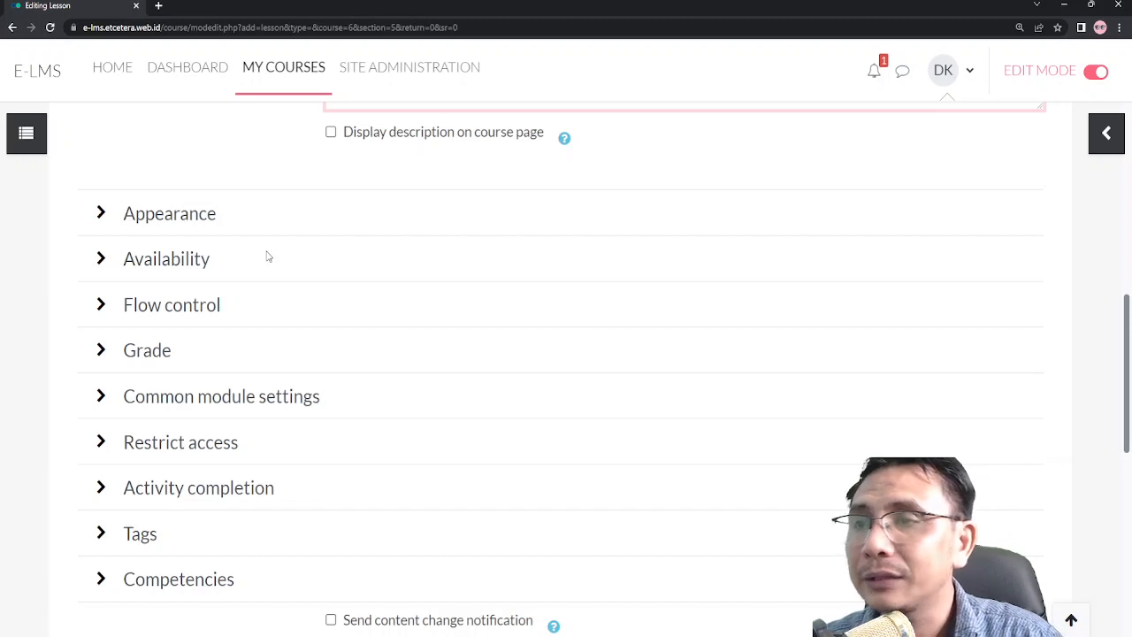
{"action": "left_click", "coordinate": [193, 216]}
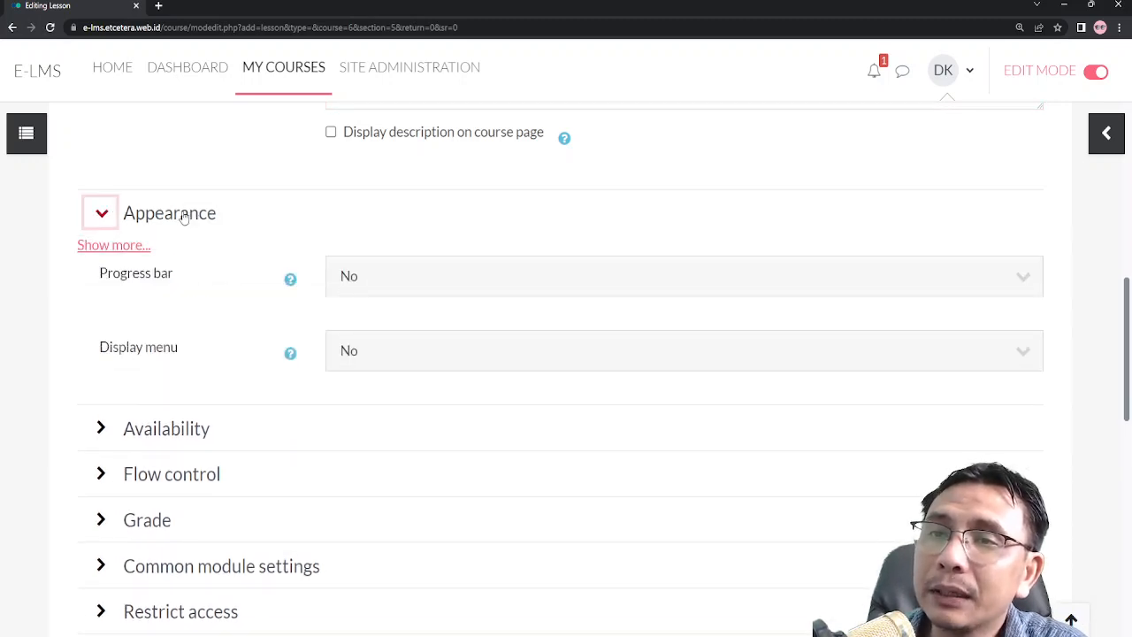
{"action": "left_click", "coordinate": [129, 246]}
{"action": "scroll", "coordinate": [144, 239], "scroll_direction": "down", "scroll_amount": 2}
{"action": "scroll", "coordinate": [145, 241], "scroll_direction": "up", "scroll_amount": 1}
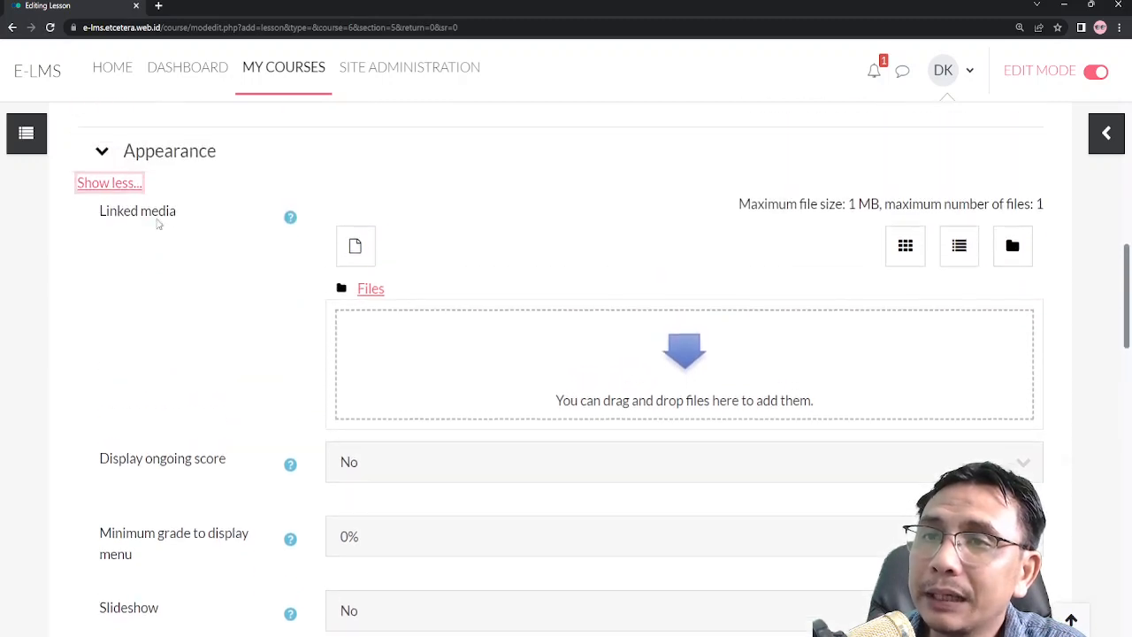
{"action": "left_click", "coordinate": [294, 219]}
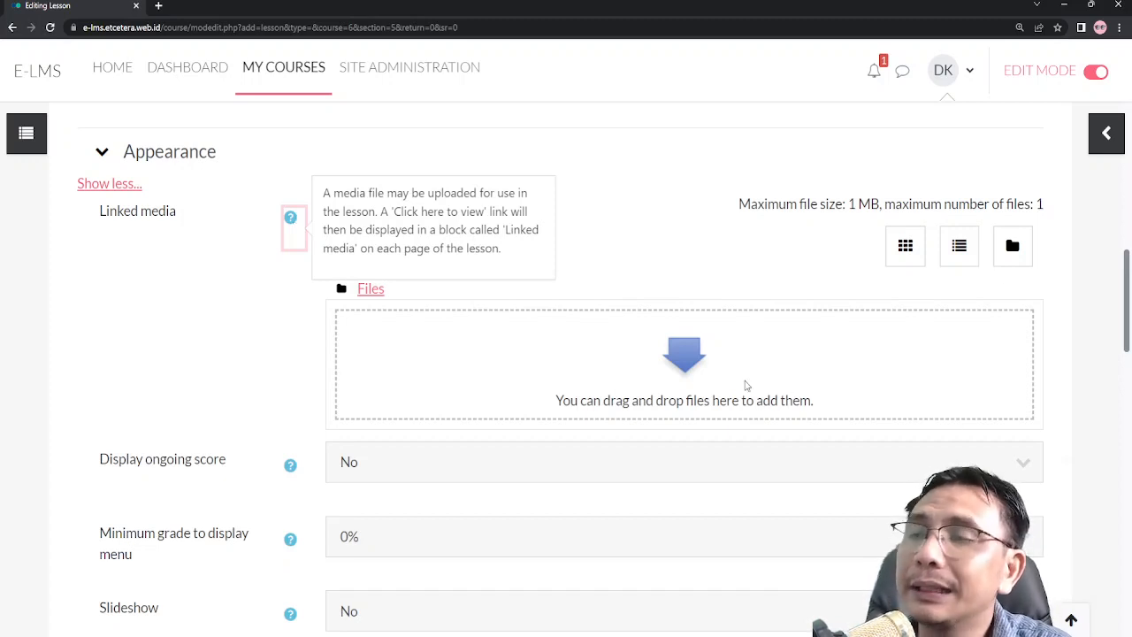
Set the lesson's Display ongoing score option to Yes.
{"action": "scroll", "coordinate": [745, 386], "scroll_direction": "down", "scroll_amount": 2}
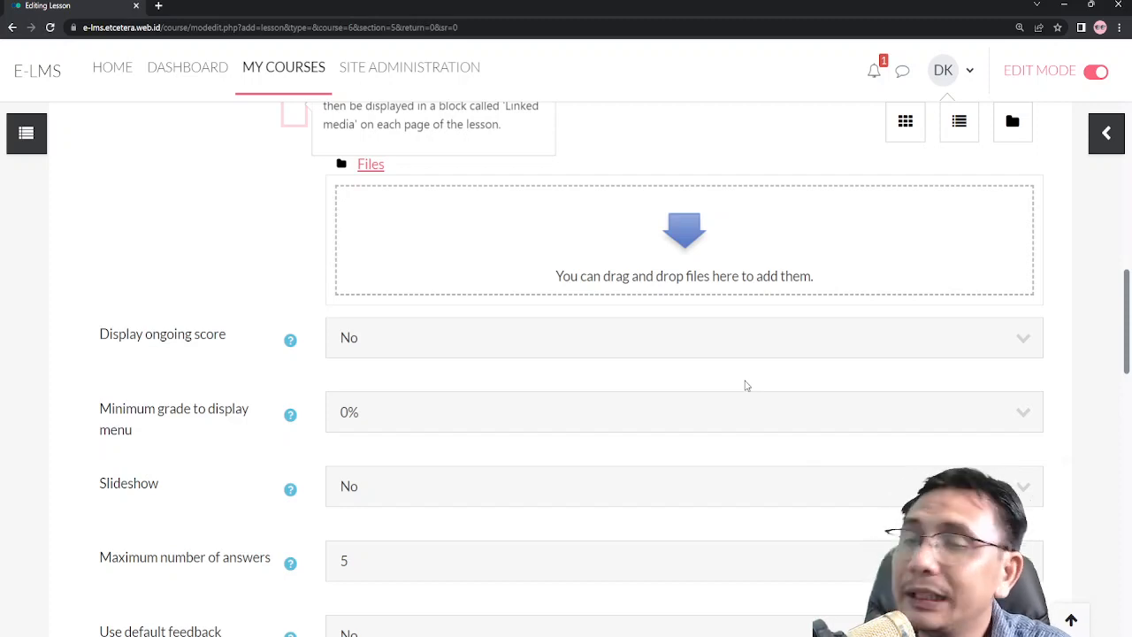
{"action": "scroll", "coordinate": [598, 346], "scroll_direction": "down", "scroll_amount": 2}
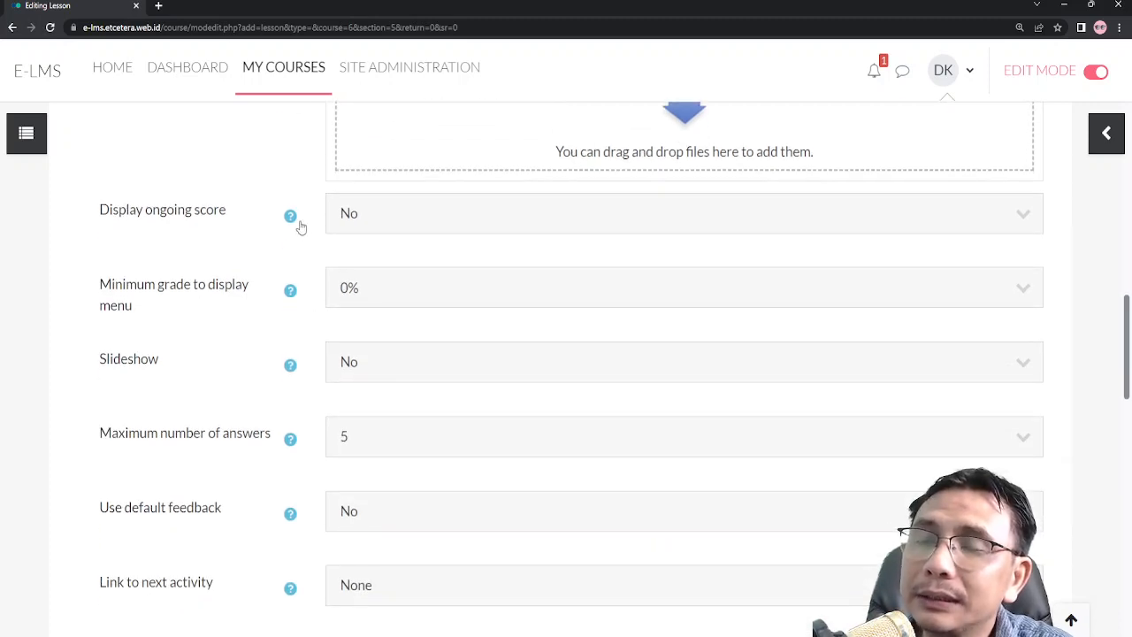
{"action": "left_click", "coordinate": [425, 215]}
{"action": "left_click", "coordinate": [422, 270]}
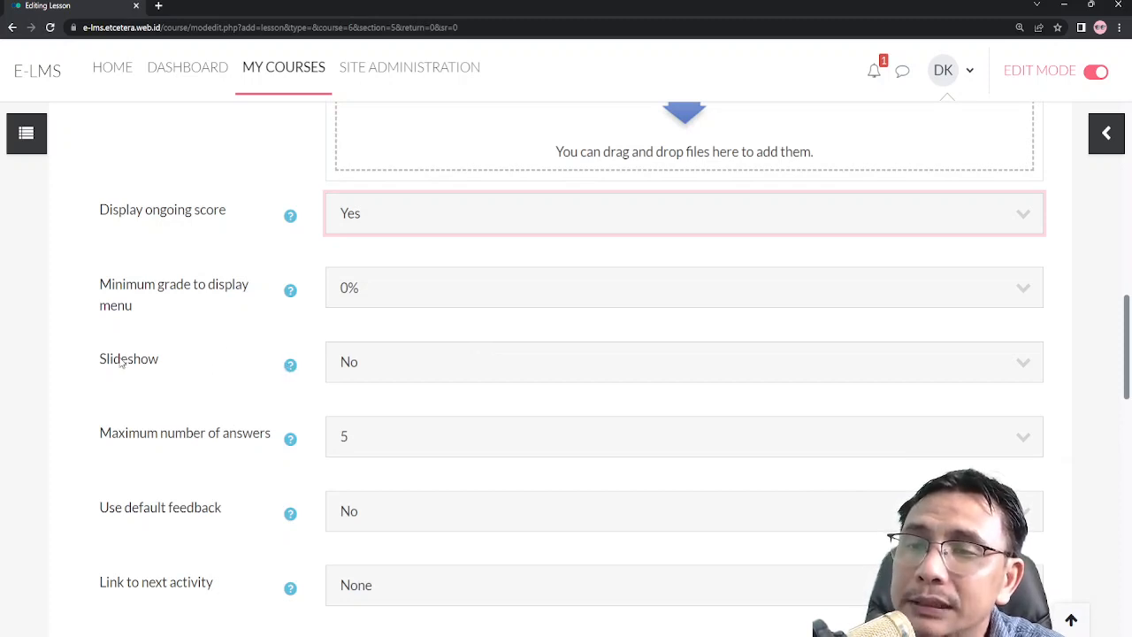
View the help for the Slideshow option and set Slideshow to Yes.
{"action": "left_click", "coordinate": [290, 366]}
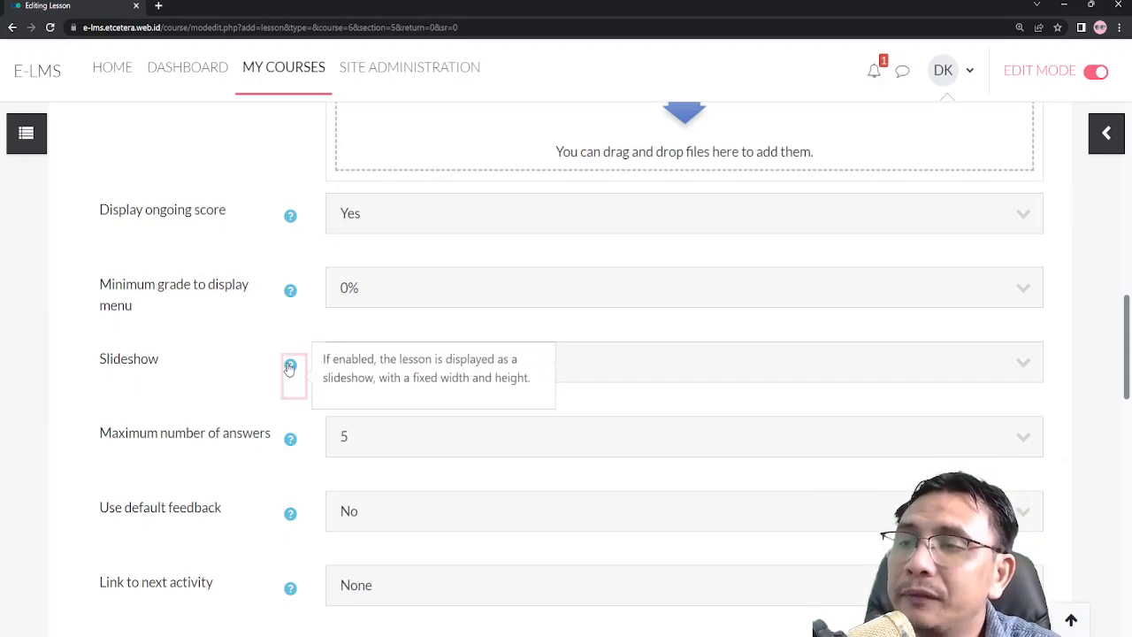
{"action": "left_click", "coordinate": [188, 372]}
{"action": "left_click", "coordinate": [372, 380]}
{"action": "left_click", "coordinate": [381, 413]}
{"action": "left_click", "coordinate": [203, 383]}
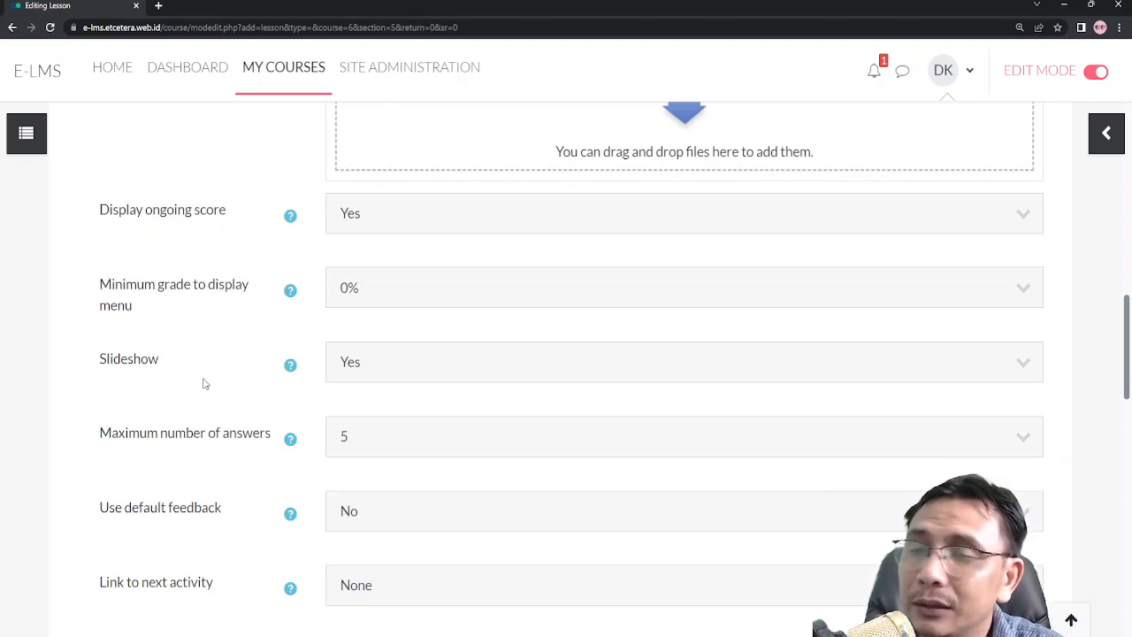
{"action": "left_click", "coordinate": [557, 357]}
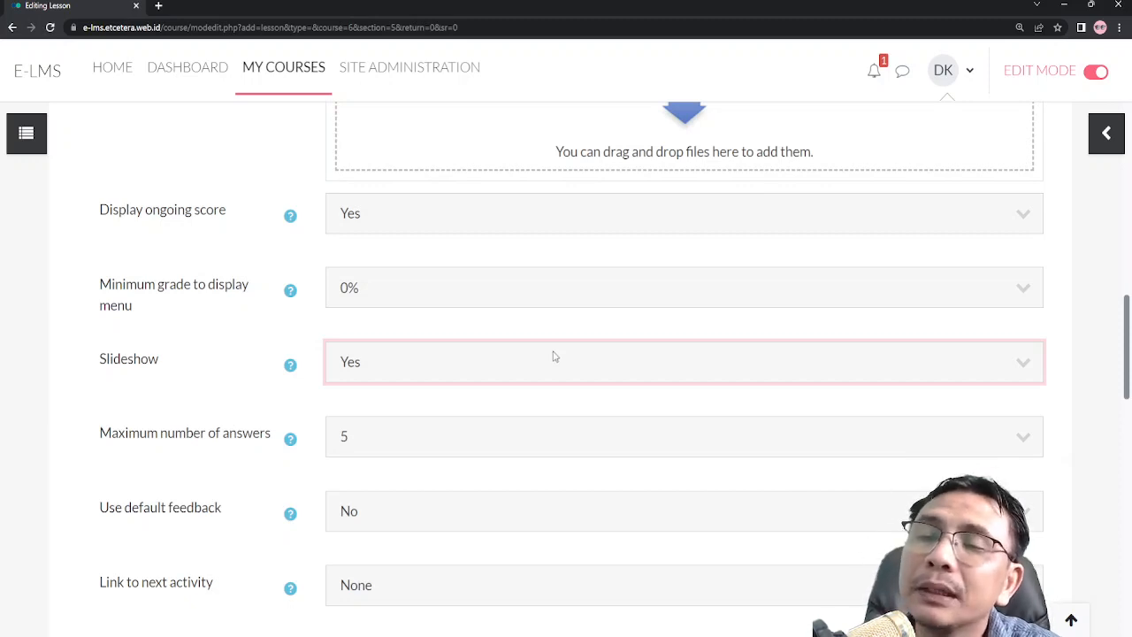
{"action": "left_click", "coordinate": [137, 349]}
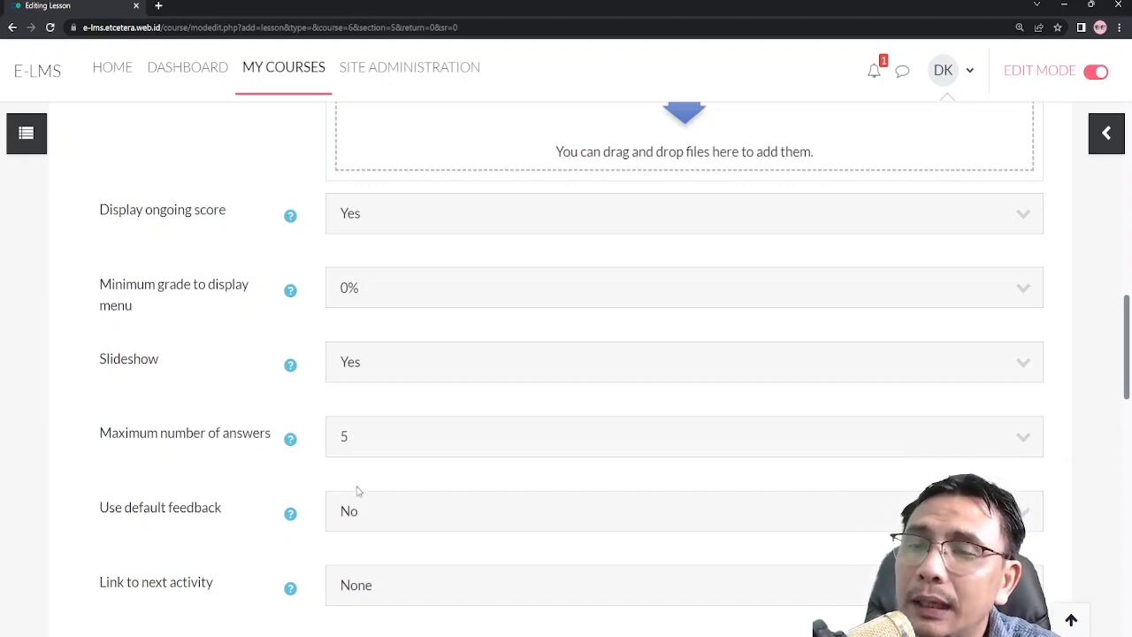
View the help for the Maximum number of answers setting.
{"action": "scroll", "coordinate": [351, 456], "scroll_direction": "down", "scroll_amount": 1}
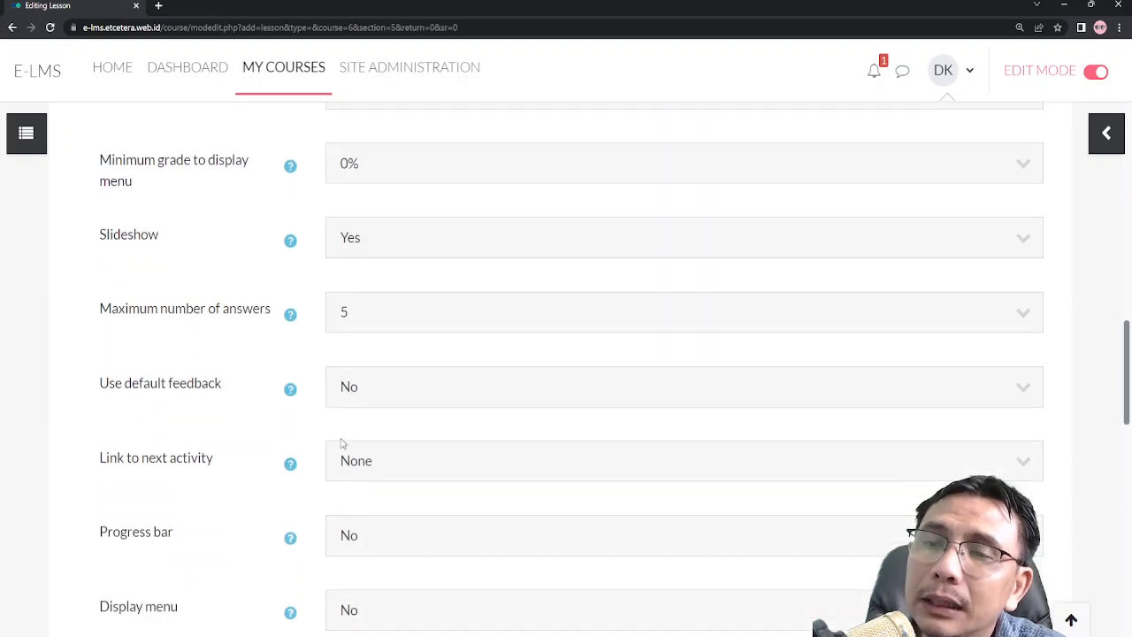
{"action": "left_click", "coordinate": [288, 319]}
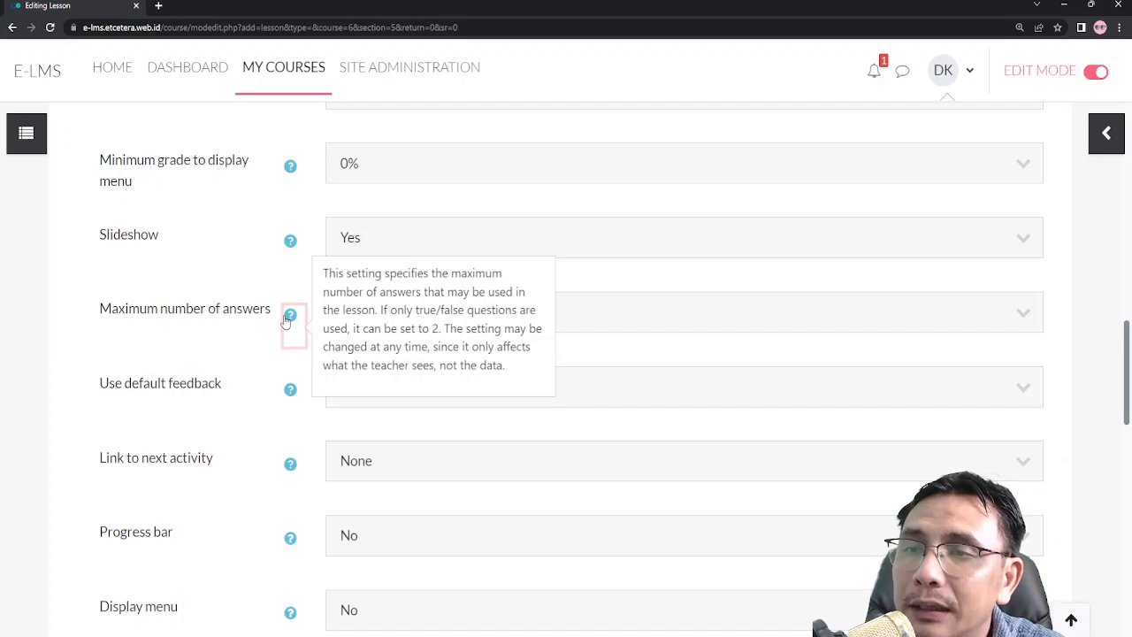
{"action": "key", "text": "Tab"}
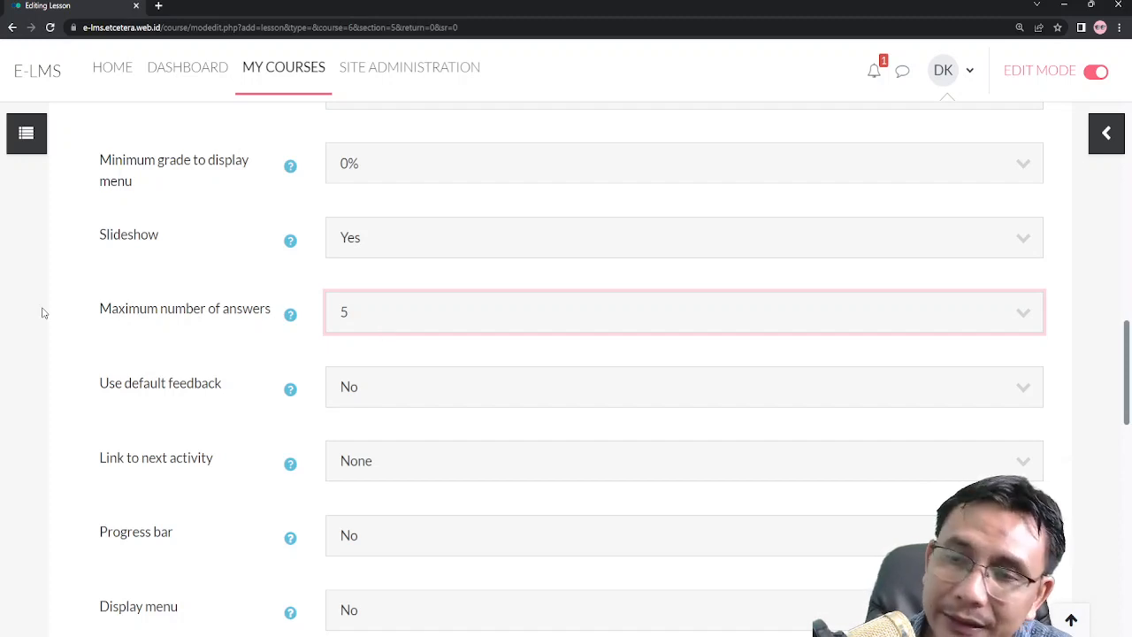
Set the lesson's Maximum number of answers to 4 and its Progress bar option to Yes.
{"action": "key", "text": "Up"}
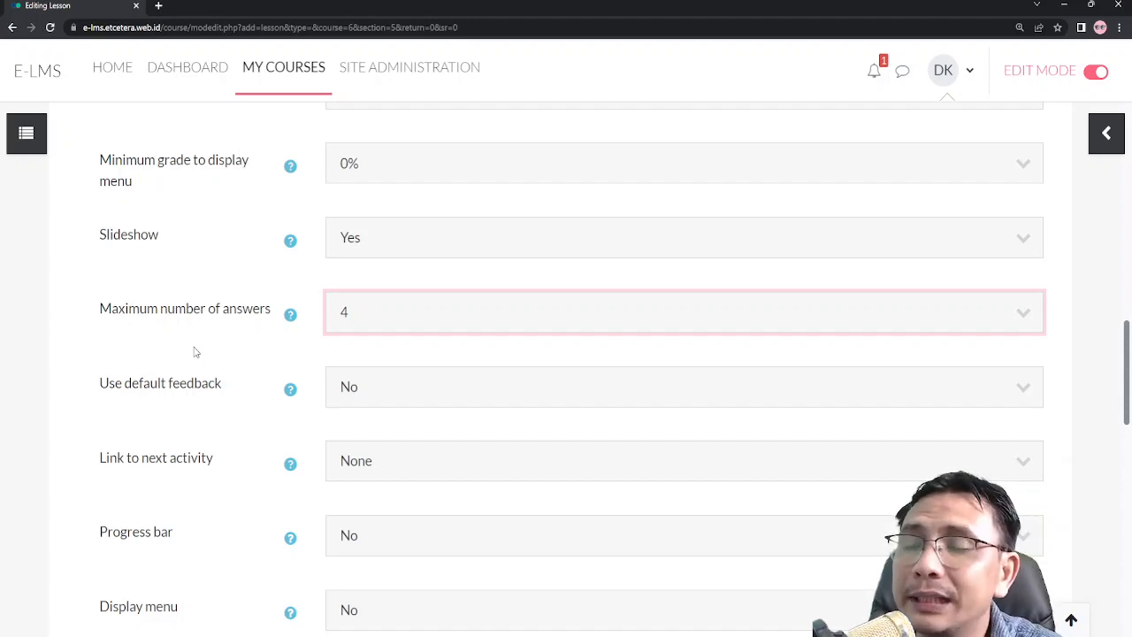
{"action": "scroll", "coordinate": [195, 352], "scroll_direction": "down", "scroll_amount": 1}
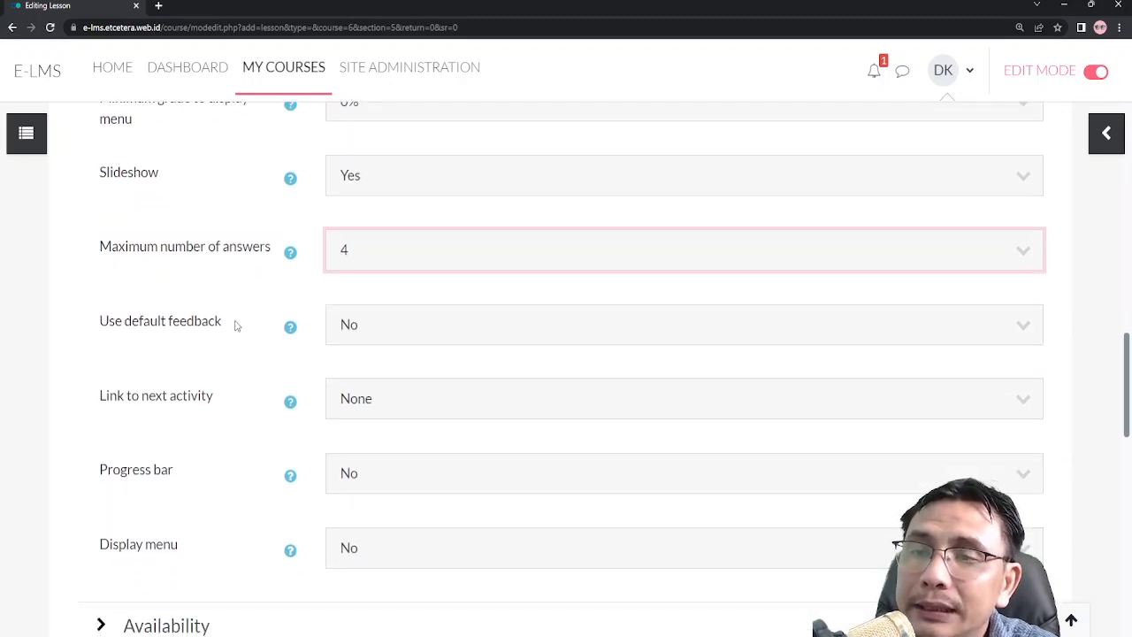
{"action": "scroll", "coordinate": [236, 327], "scroll_direction": "down", "scroll_amount": 1}
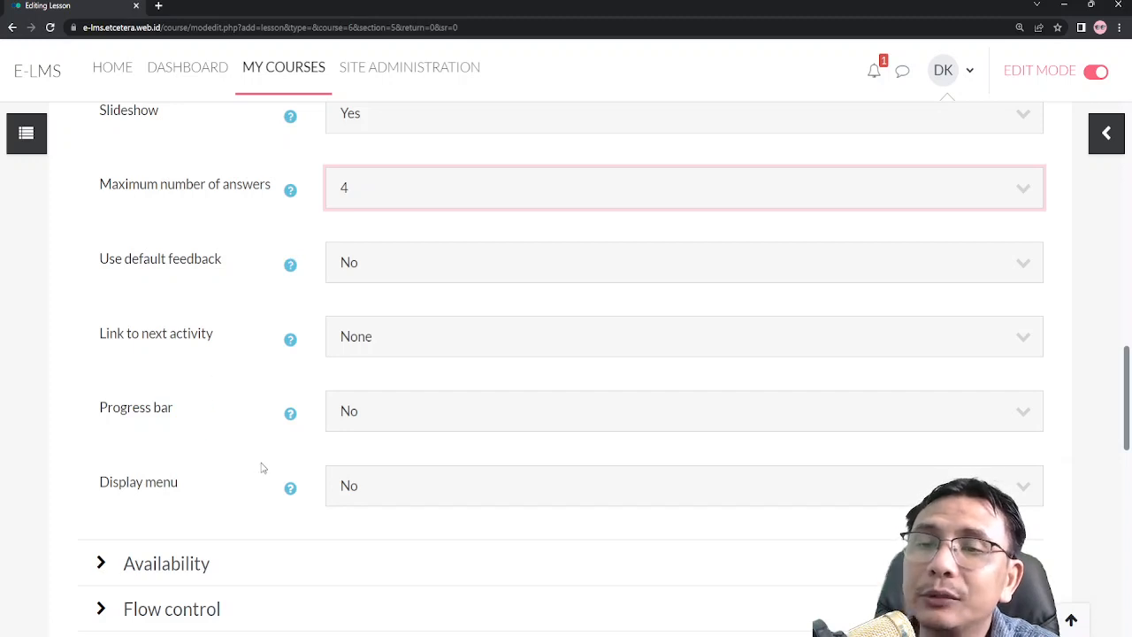
{"action": "left_click", "coordinate": [365, 421]}
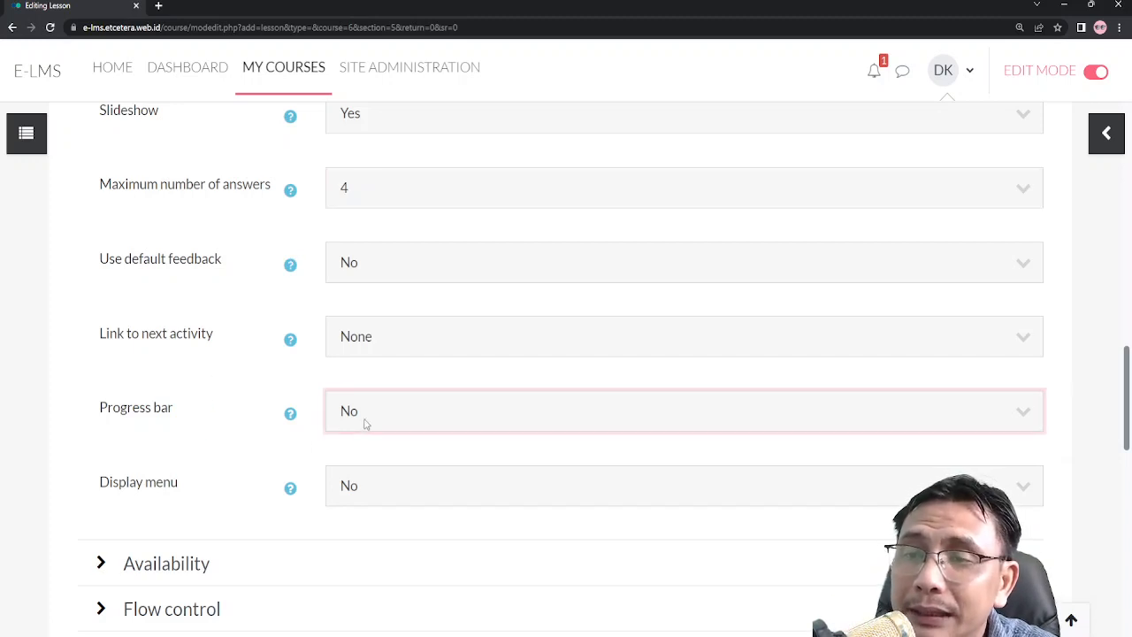
{"action": "key", "text": "Down"}
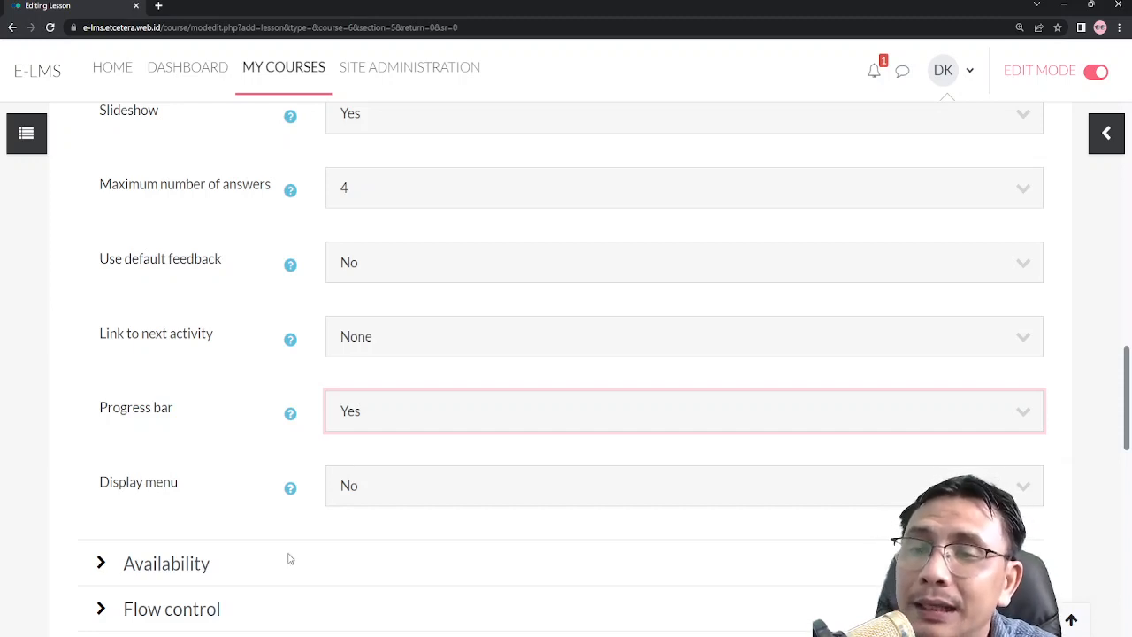
Set the lesson's Display menu option to Yes in the Appearance settings.
{"action": "key", "text": "Tab"}
{"action": "left_click", "coordinate": [367, 492]}
{"action": "left_click", "coordinate": [375, 537]}
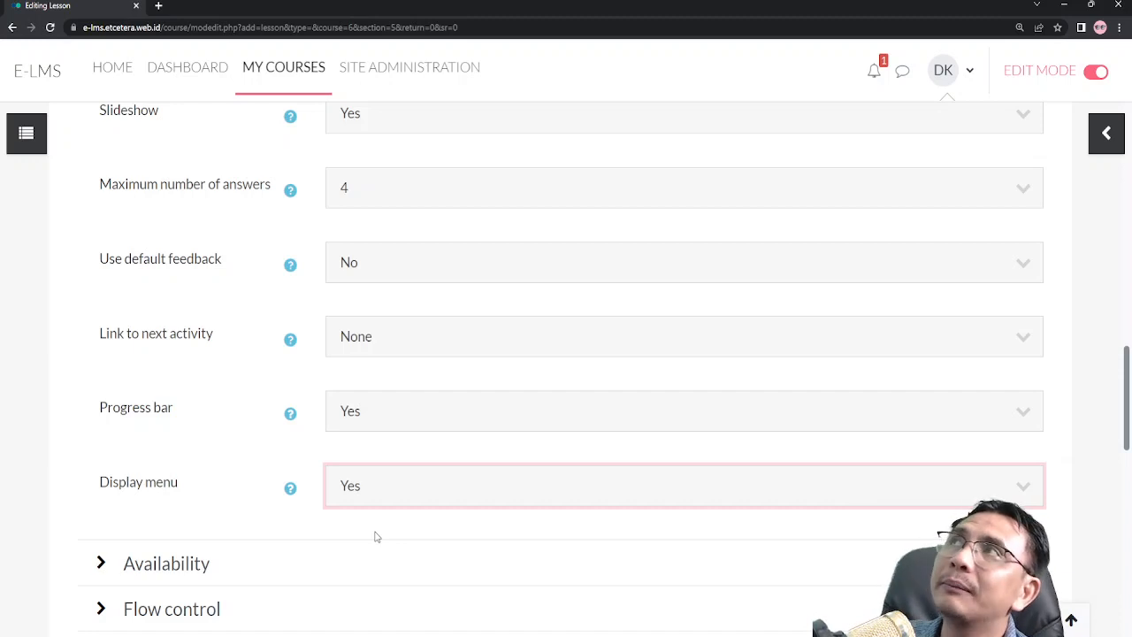
Expand the Availability settings and review the available-from date, deadline and time limit options.
{"action": "scroll", "coordinate": [375, 536], "scroll_direction": "down", "scroll_amount": 2}
{"action": "left_click", "coordinate": [181, 379]}
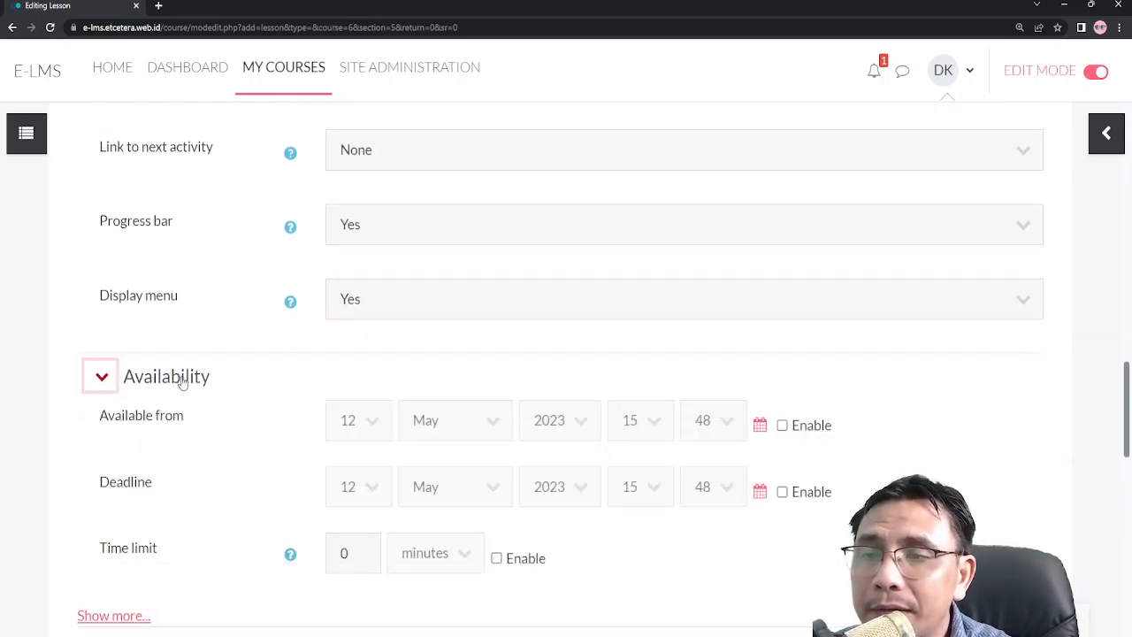
{"action": "left_click", "coordinate": [181, 379]}
{"action": "left_click", "coordinate": [181, 379]}
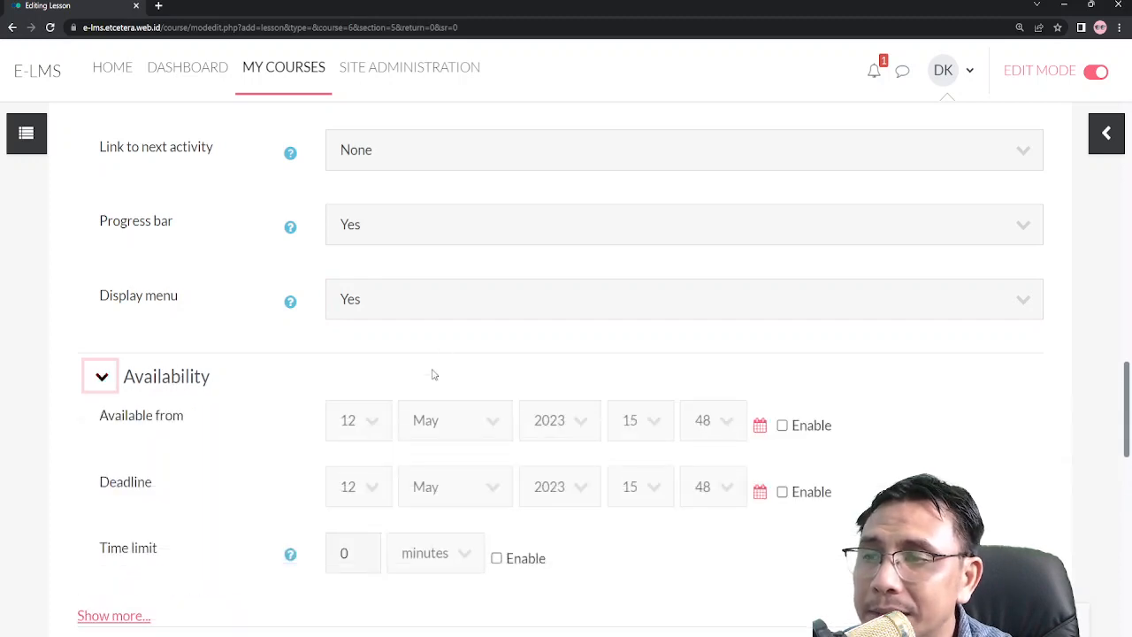
{"action": "scroll", "coordinate": [433, 375], "scroll_direction": "down", "scroll_amount": 2}
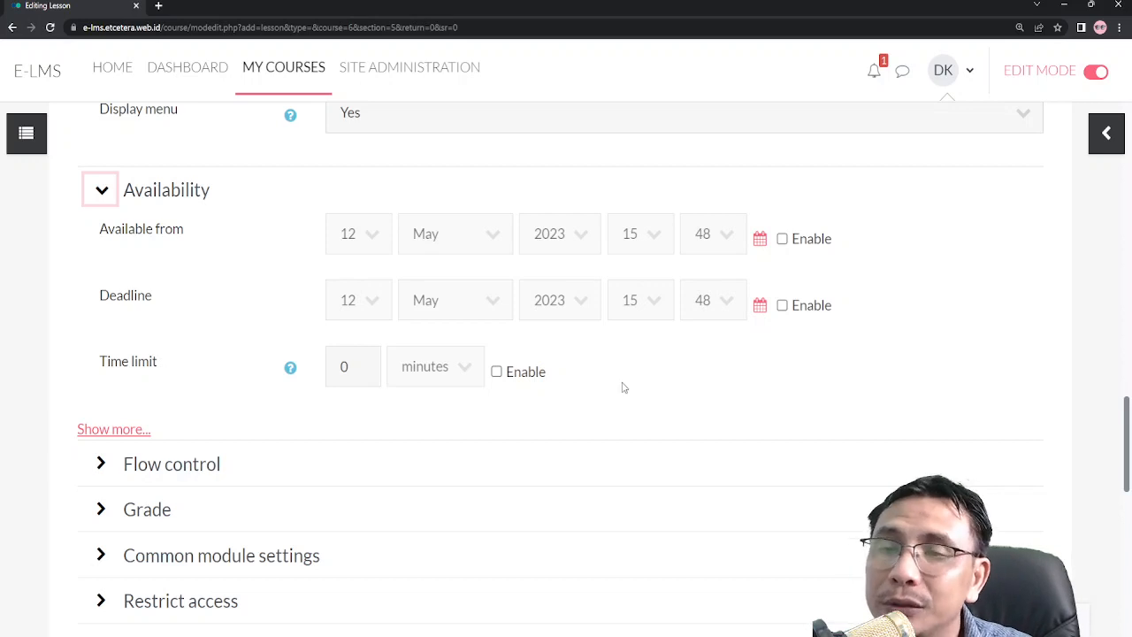
Expand the Flow control settings and set Allow student review to Yes.
{"action": "scroll", "coordinate": [593, 384], "scroll_direction": "down", "scroll_amount": 2}
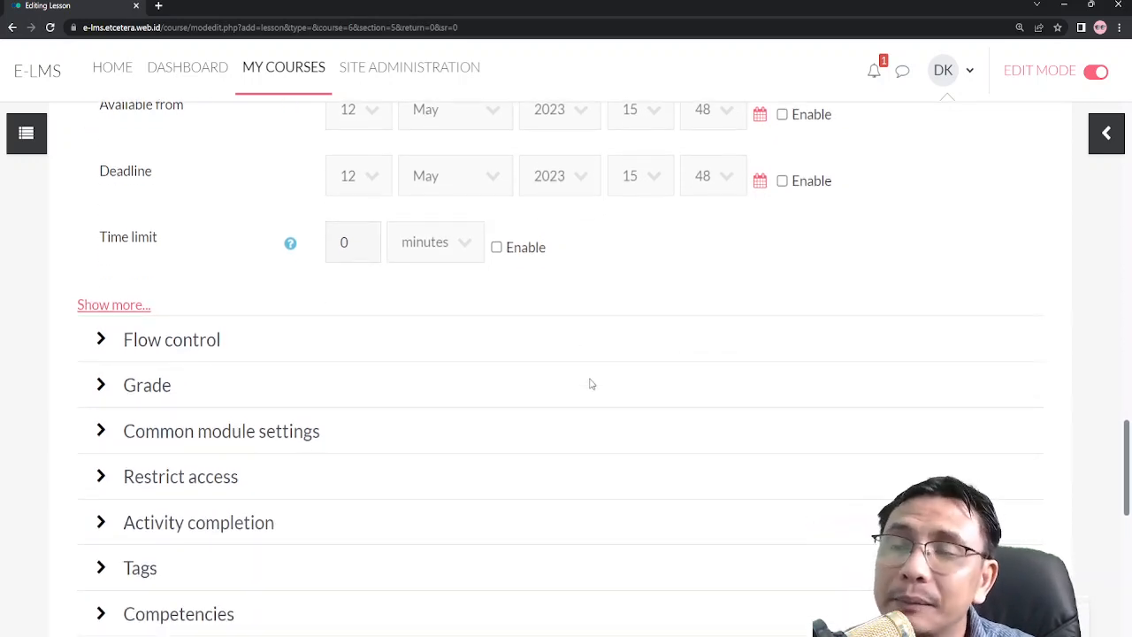
{"action": "left_click", "coordinate": [210, 347]}
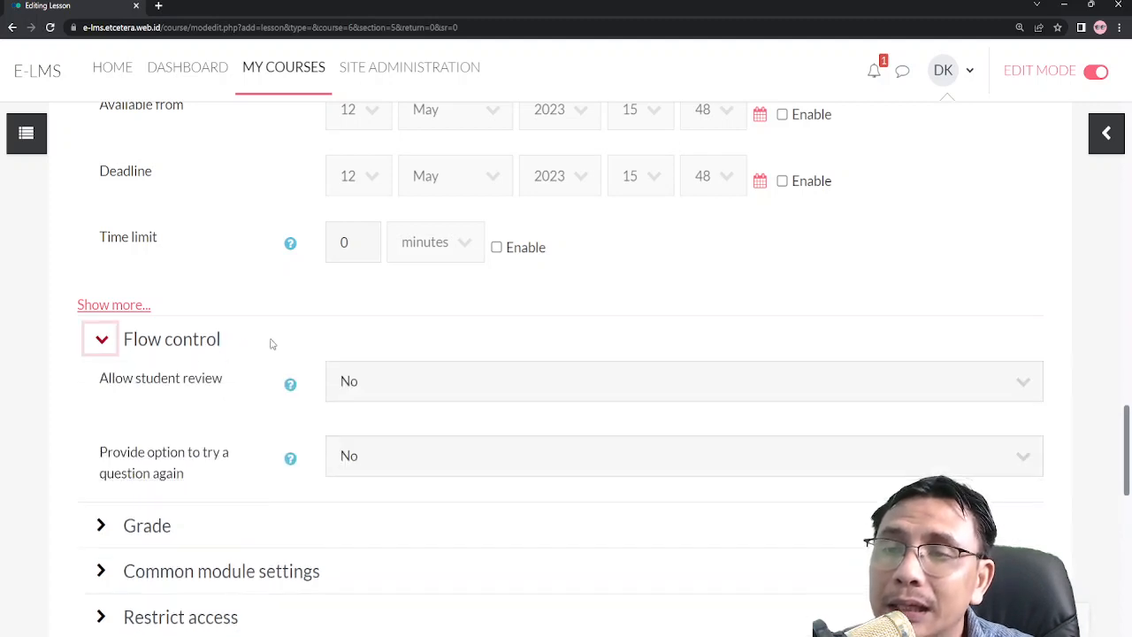
{"action": "scroll", "coordinate": [271, 341], "scroll_direction": "down", "scroll_amount": 1}
{"action": "scroll", "coordinate": [273, 344], "scroll_direction": "down", "scroll_amount": 1}
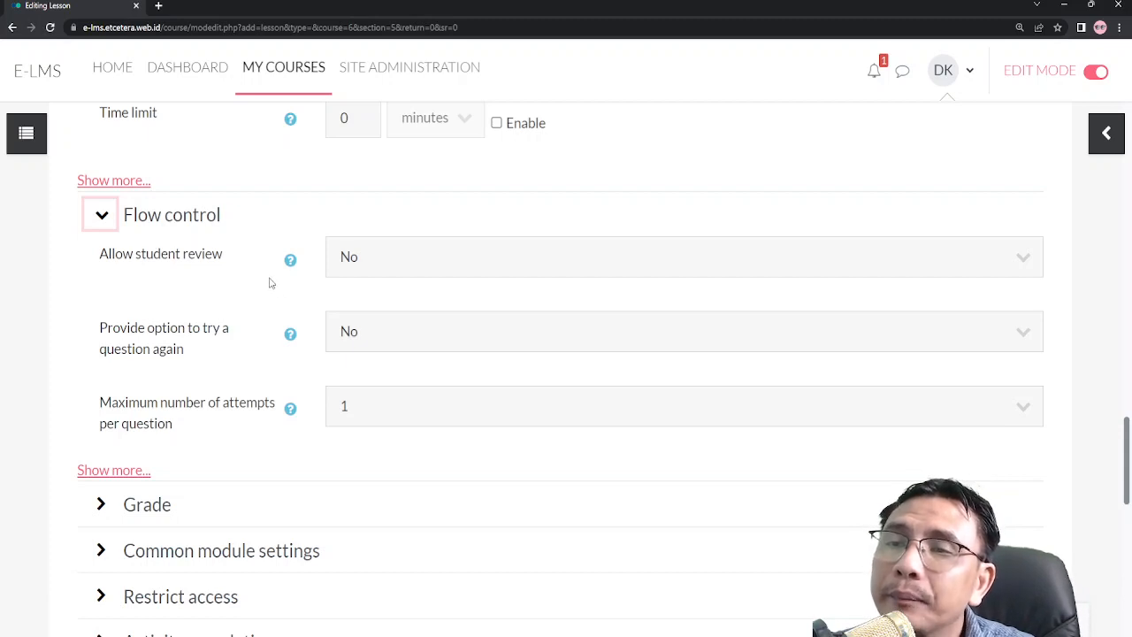
{"action": "left_click_drag", "start_coordinate": [229, 266], "coordinate": [76, 254]}
{"action": "left_click", "coordinate": [465, 263]}
{"action": "left_click", "coordinate": [447, 321]}
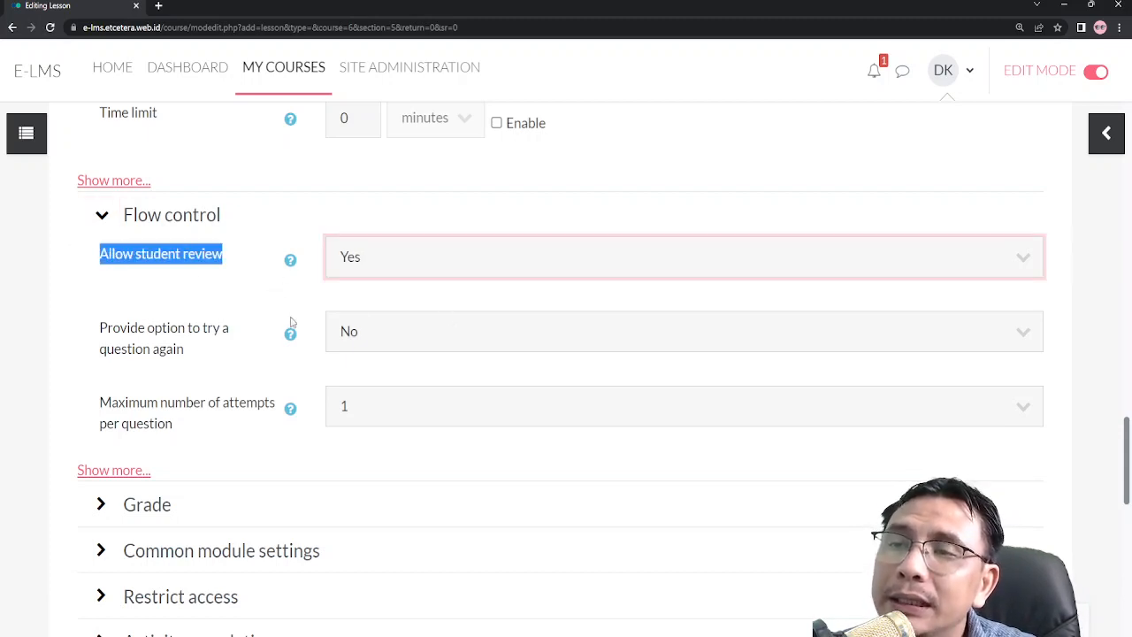
{"action": "left_click", "coordinate": [284, 314]}
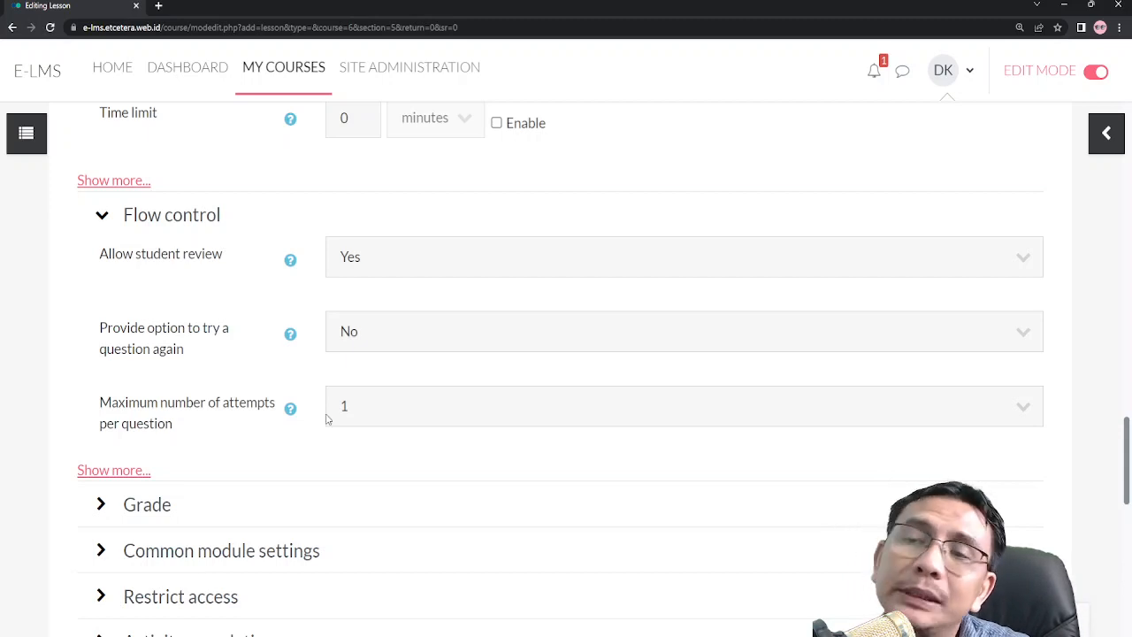
Set Provide option to try a question again to Yes in the Flow control settings.
{"action": "scroll", "coordinate": [327, 417], "scroll_direction": "down", "scroll_amount": 2}
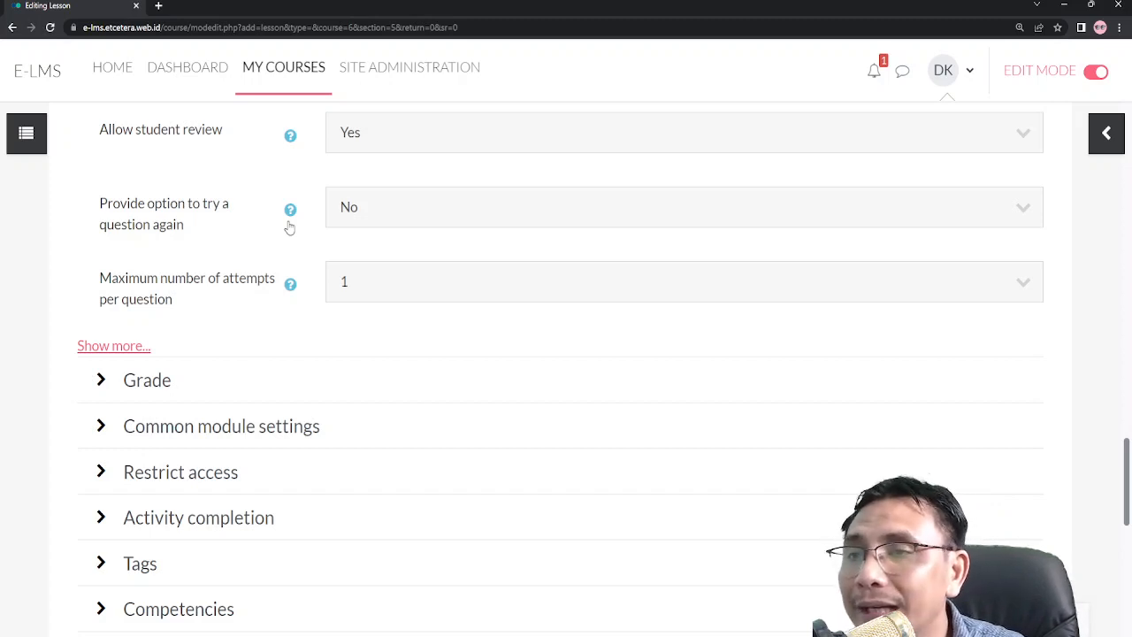
{"action": "left_click", "coordinate": [486, 215]}
{"action": "left_click", "coordinate": [483, 265]}
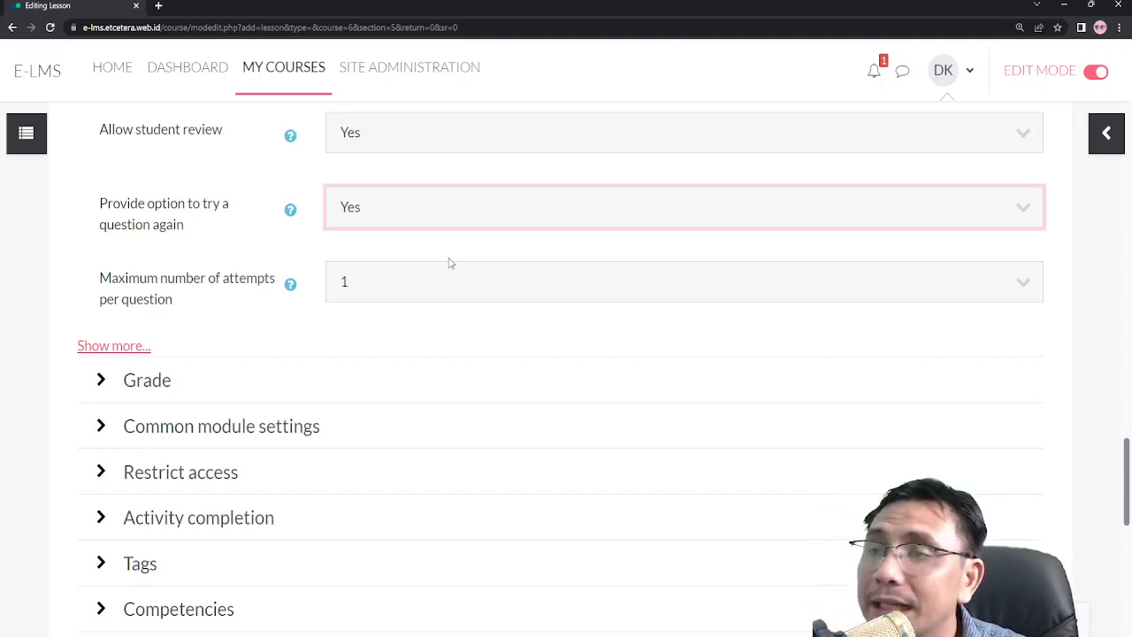
Reveal the additional Flow control options and examine the Action after correct answer setting.
{"action": "left_click", "coordinate": [115, 346]}
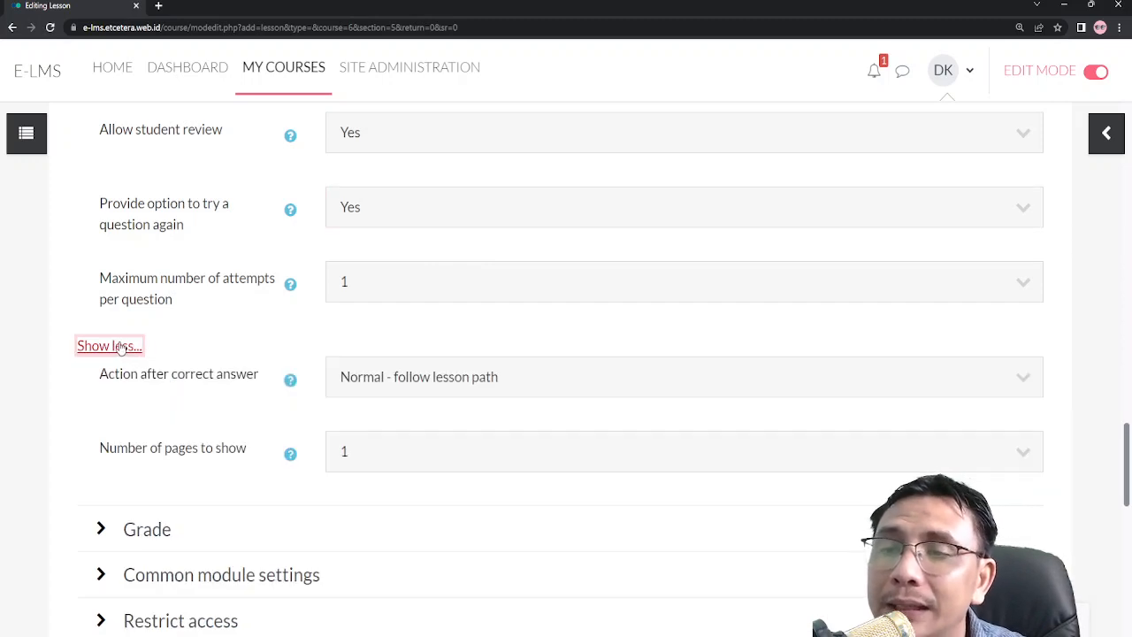
{"action": "scroll", "coordinate": [119, 346], "scroll_direction": "down", "scroll_amount": 2}
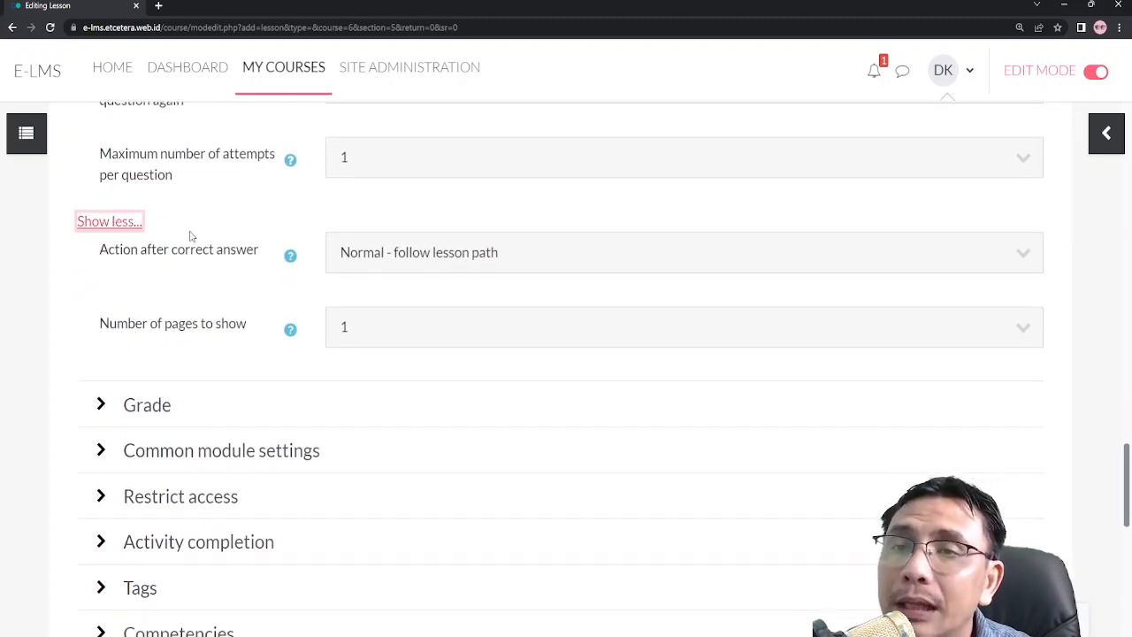
{"action": "left_click_drag", "start_coordinate": [258, 252], "coordinate": [82, 262]}
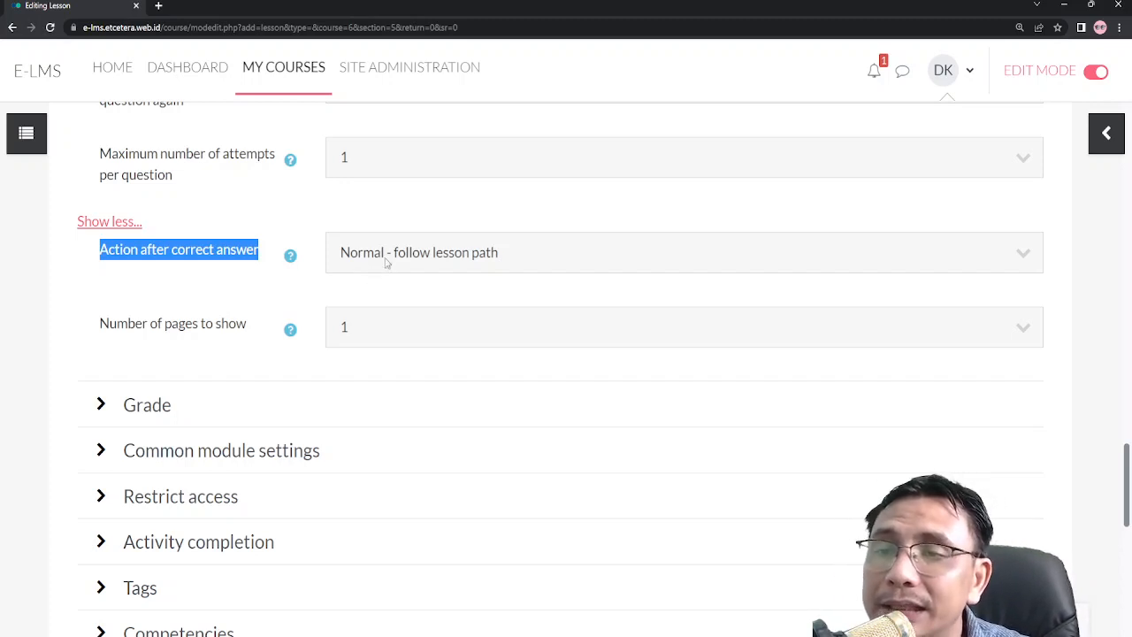
{"action": "left_click", "coordinate": [150, 271]}
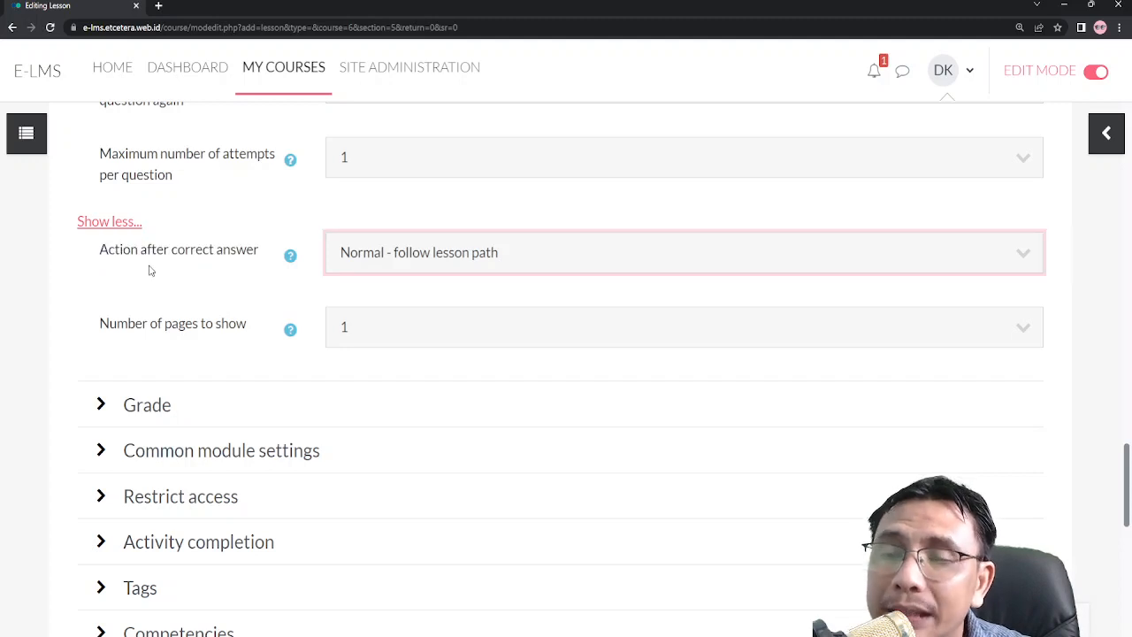
{"action": "scroll", "coordinate": [151, 271], "scroll_direction": "down", "scroll_amount": 2}
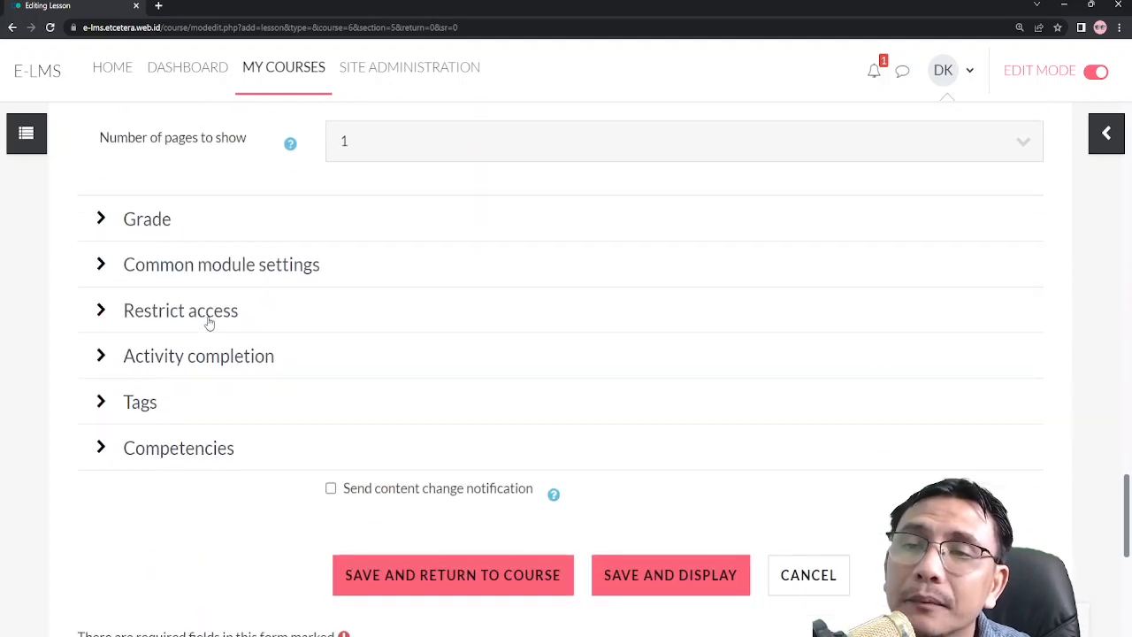
Expand the Grade settings and review the grade type, maximum grade, category, grade to pass, practice lesson and re-take options.
{"action": "left_click", "coordinate": [146, 220]}
{"action": "scroll", "coordinate": [145, 217], "scroll_direction": "down", "scroll_amount": 1}
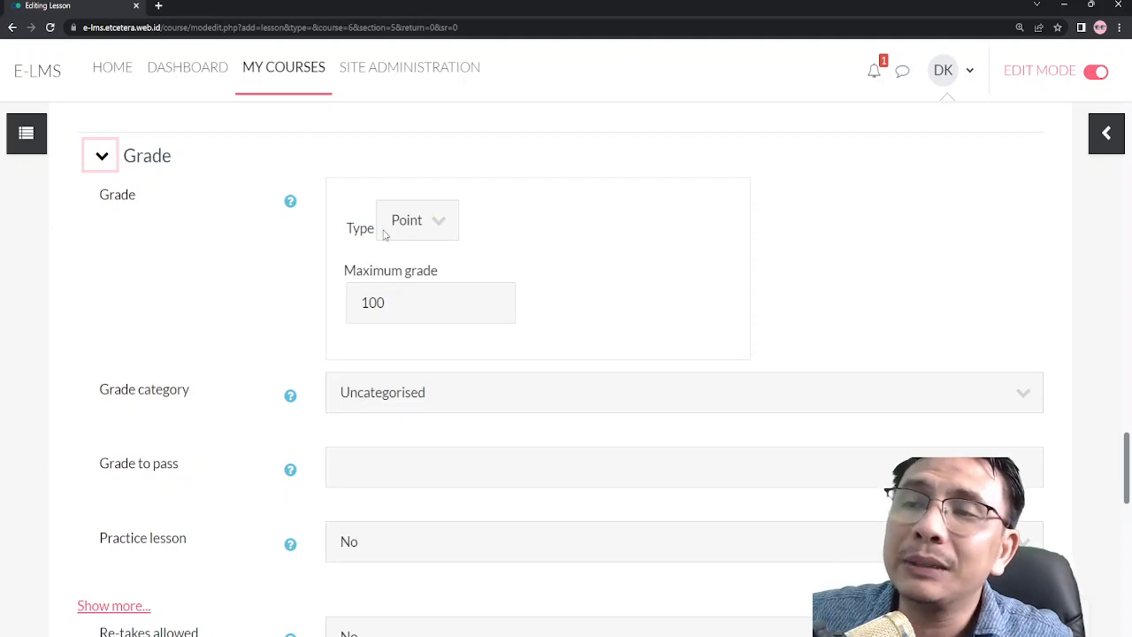
{"action": "left_click_drag", "start_coordinate": [402, 313], "coordinate": [295, 313]}
{"action": "left_click", "coordinate": [244, 313]}
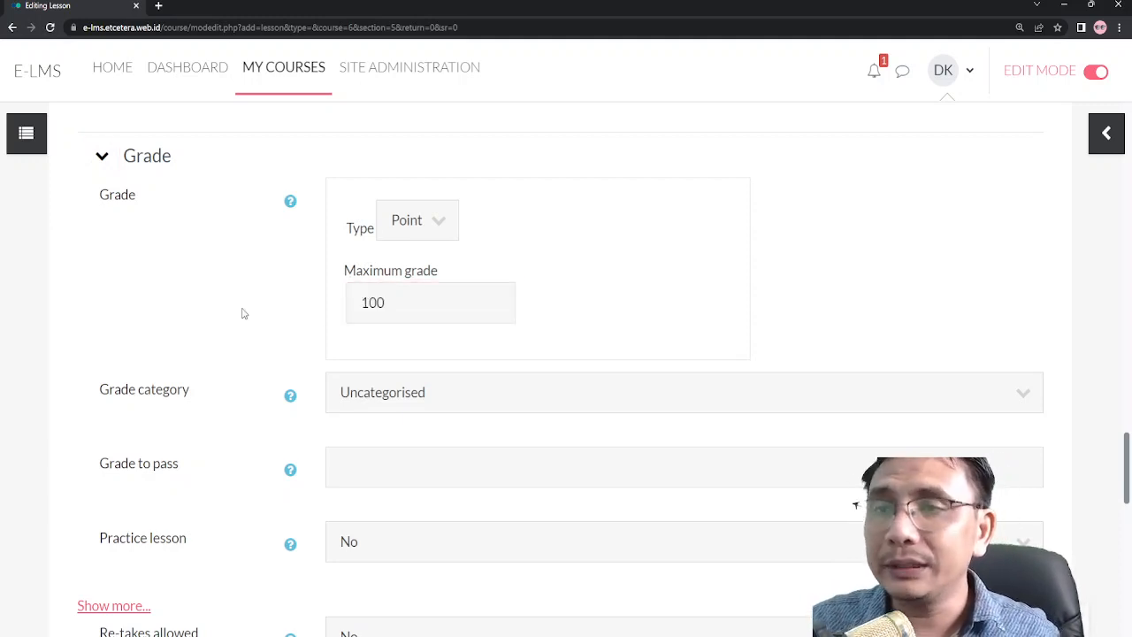
{"action": "scroll", "coordinate": [244, 313], "scroll_direction": "down", "scroll_amount": 3}
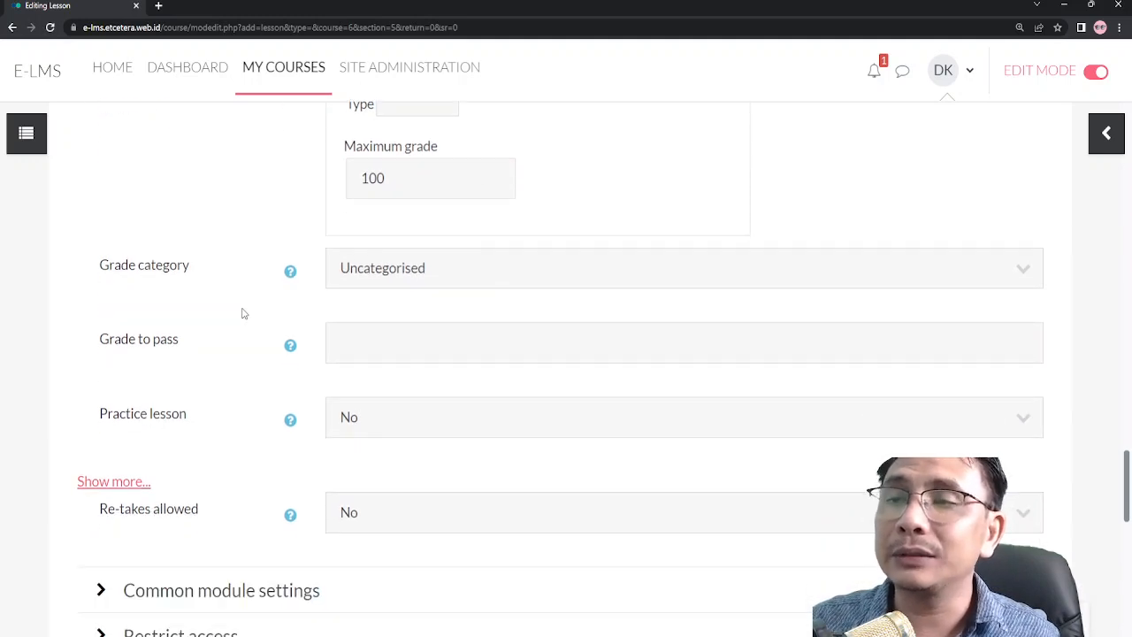
{"action": "scroll", "coordinate": [244, 276], "scroll_direction": "up", "scroll_amount": 3}
{"action": "scroll", "coordinate": [245, 274], "scroll_direction": "down", "scroll_amount": 4}
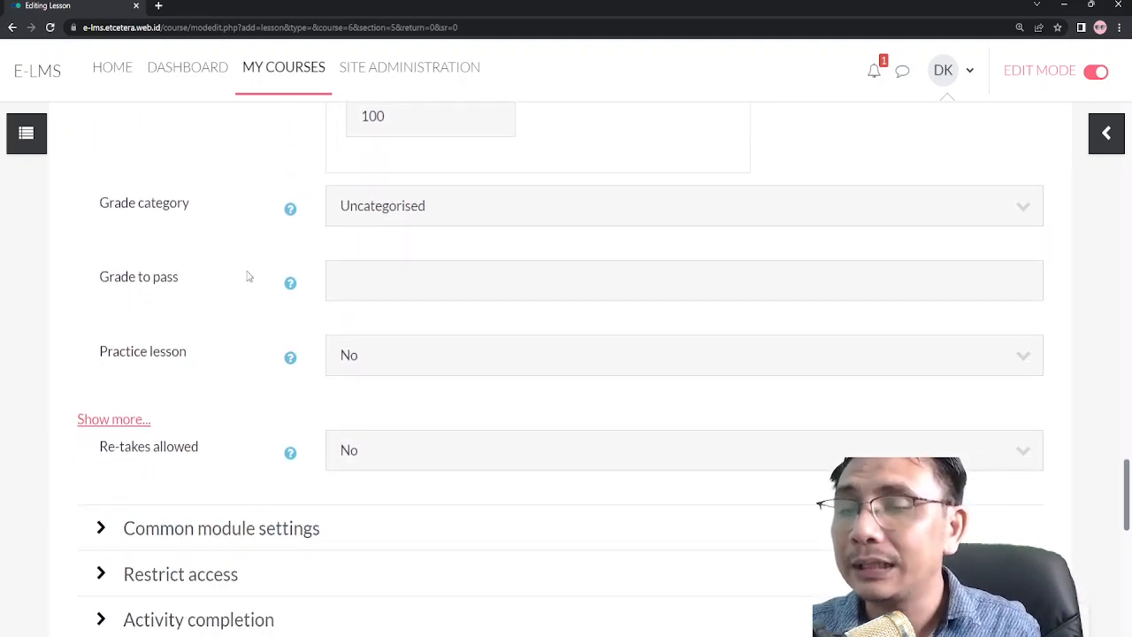
{"action": "scroll", "coordinate": [249, 276], "scroll_direction": "down", "scroll_amount": 3}
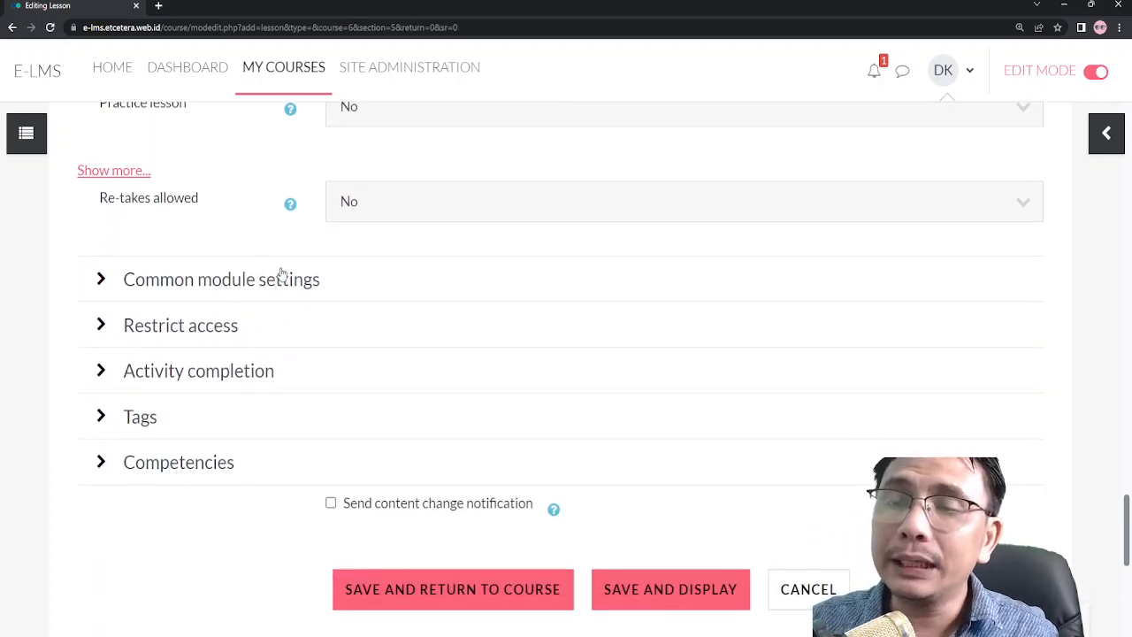
Expand the Activity completion settings and set Completion tracking to Show activity as complete when conditions are met.
{"action": "left_click", "coordinate": [240, 375]}
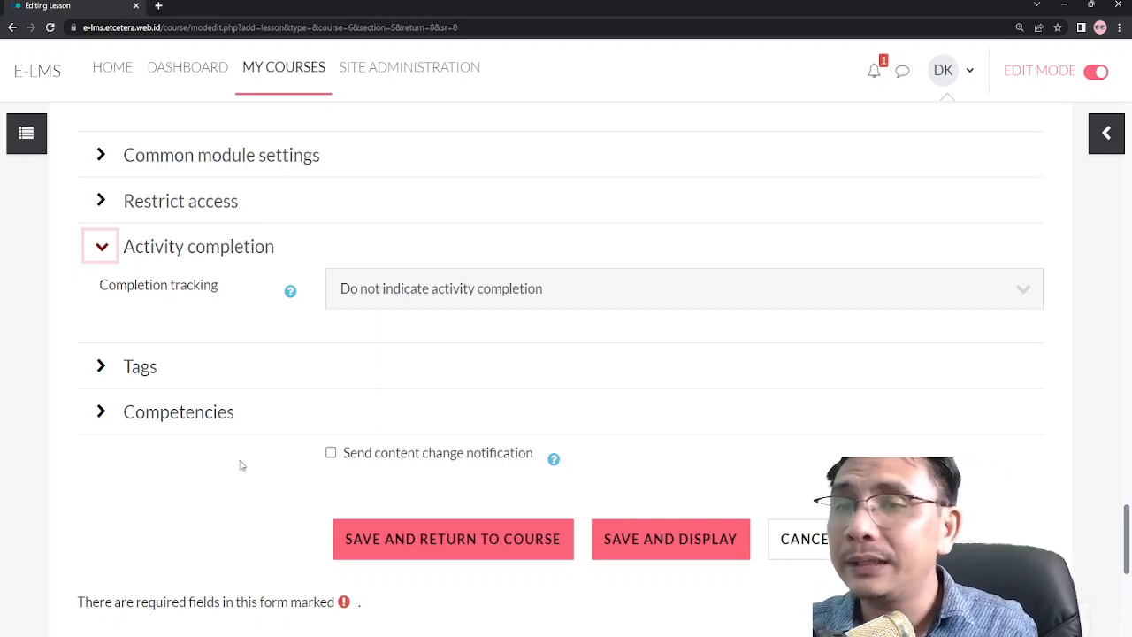
{"action": "left_click", "coordinate": [399, 297]}
{"action": "left_click", "coordinate": [400, 360]}
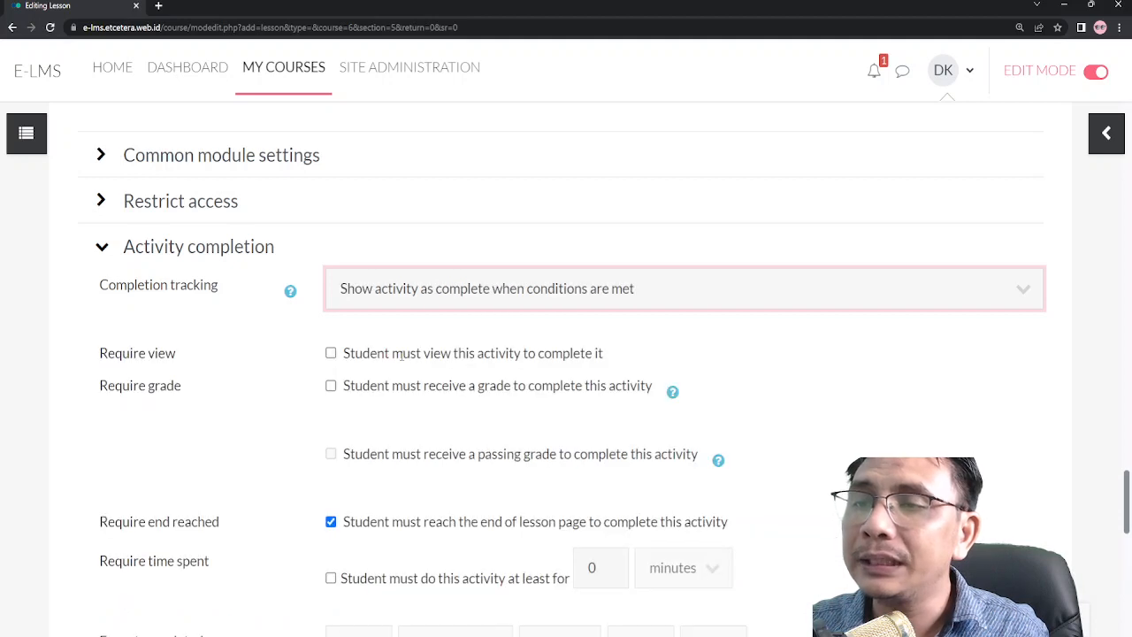
Enable the Require time spent condition and set the minimum time on the activity to 10 minutes.
{"action": "scroll", "coordinate": [502, 372], "scroll_direction": "down", "scroll_amount": 2}
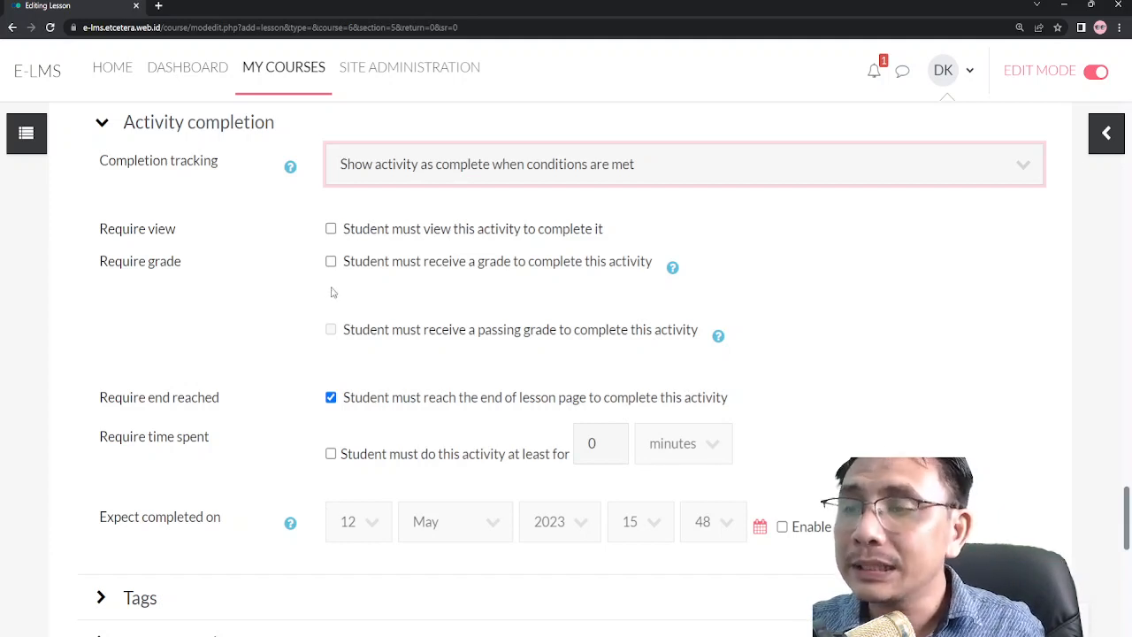
{"action": "scroll", "coordinate": [332, 291], "scroll_direction": "down", "scroll_amount": 2}
{"action": "left_click", "coordinate": [331, 330]}
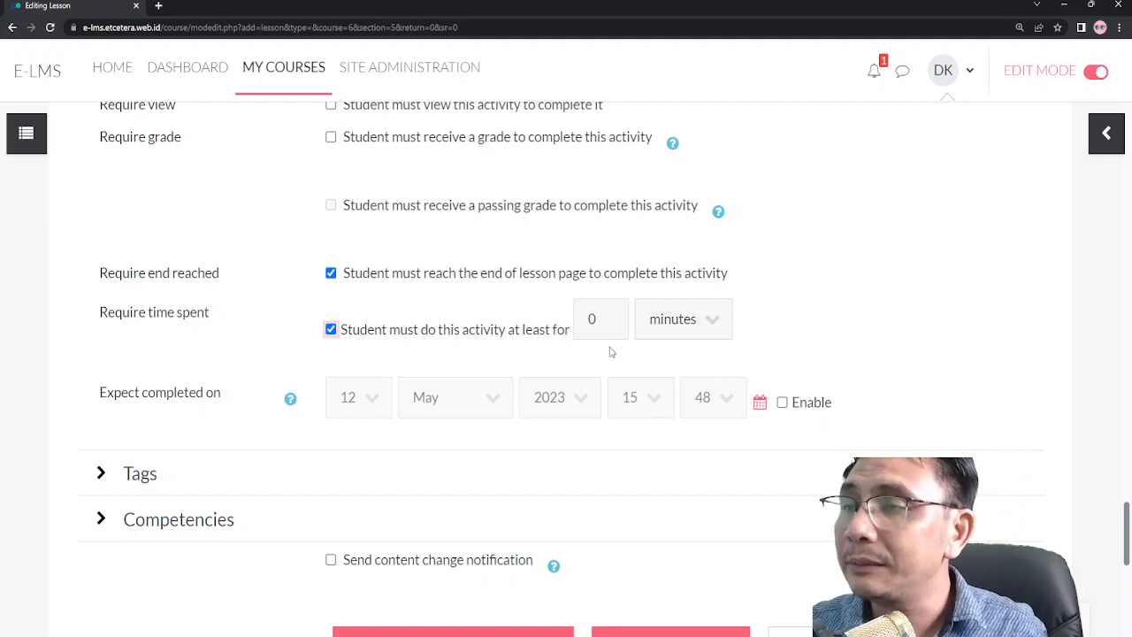
{"action": "key", "text": "Tab"}
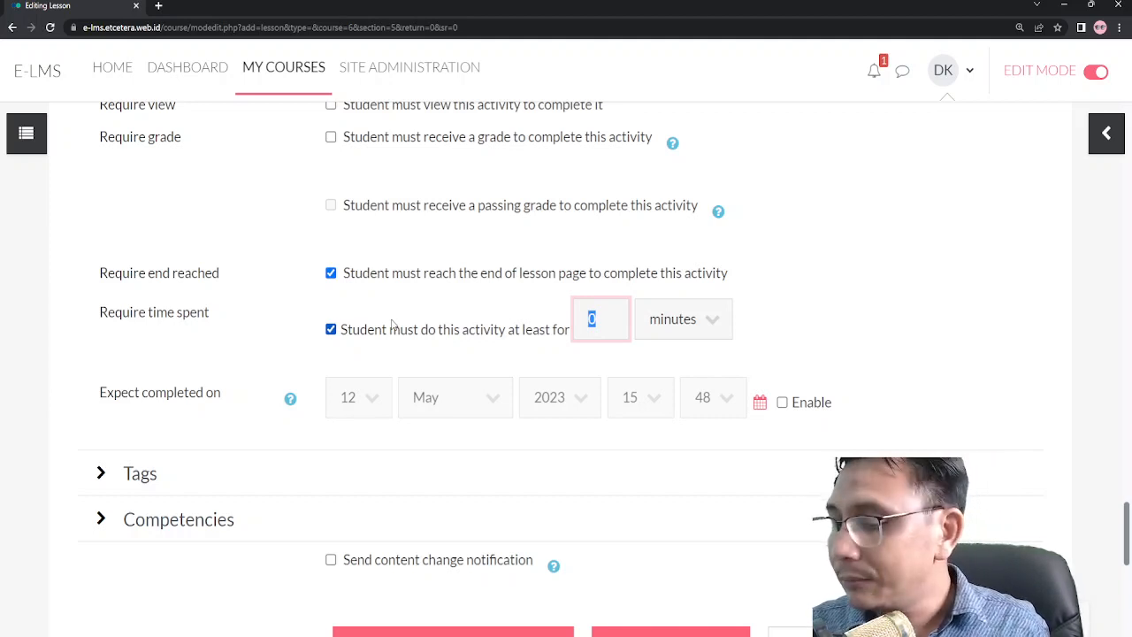
{"action": "type", "text": "20"}
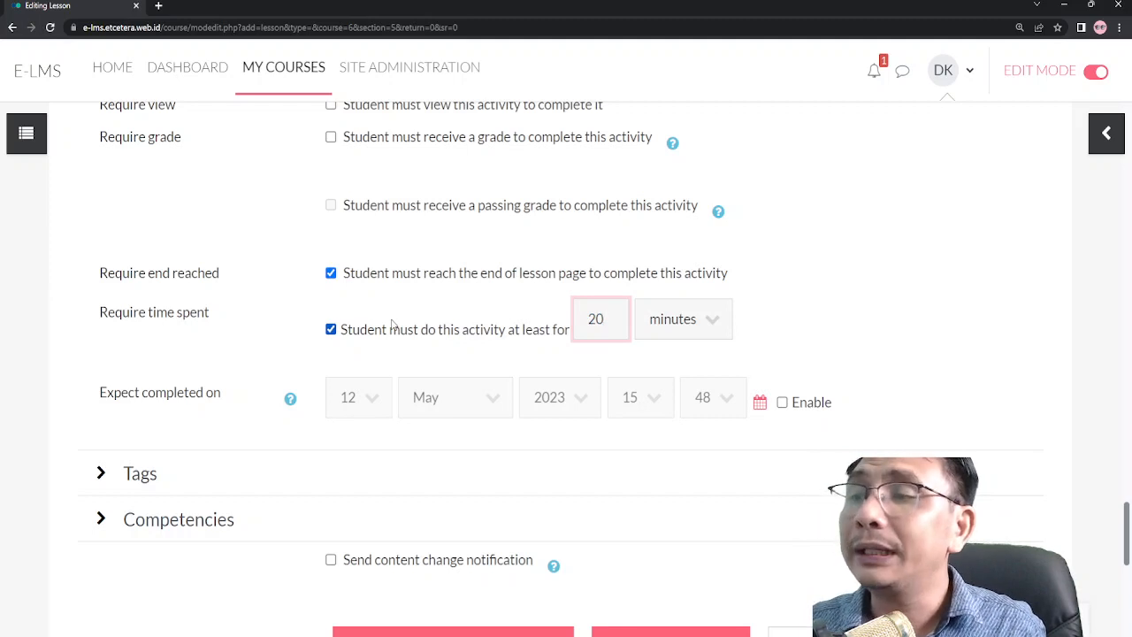
{"action": "key", "text": "ctrl+a"}
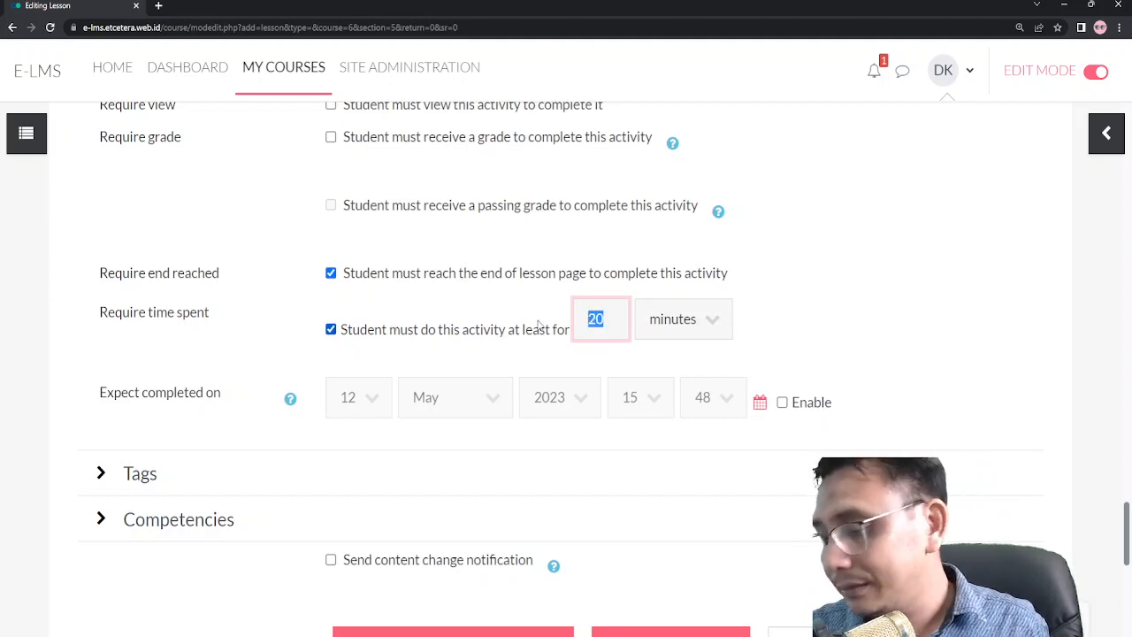
{"action": "key", "text": "BackSpace"}
{"action": "type", "text": "10"}
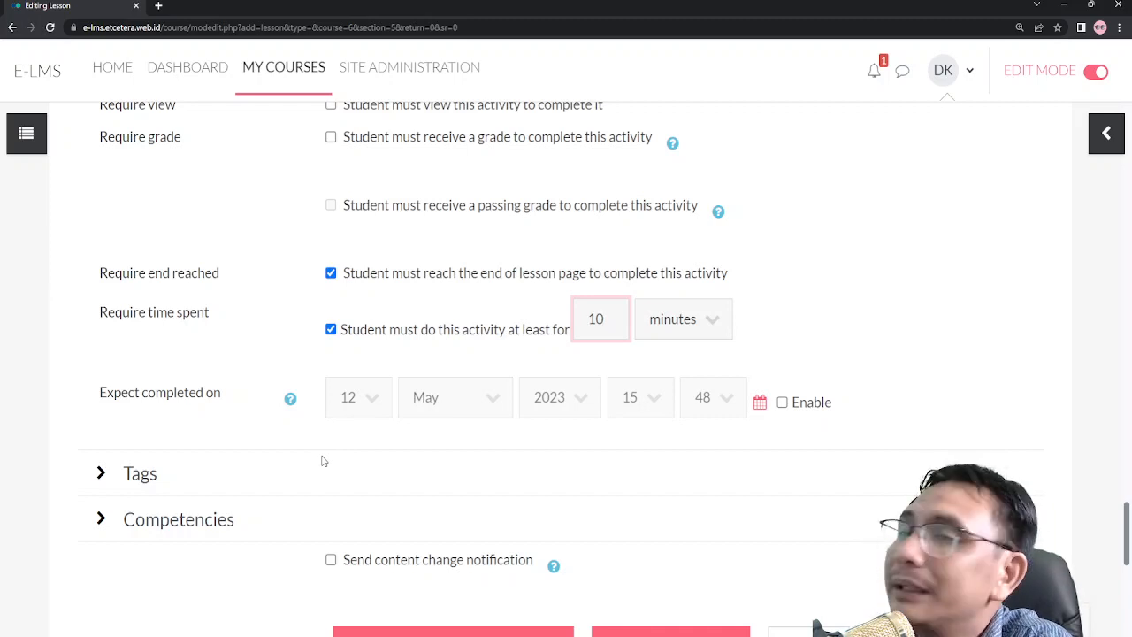
{"action": "scroll", "coordinate": [463, 442], "scroll_direction": "down", "scroll_amount": 2}
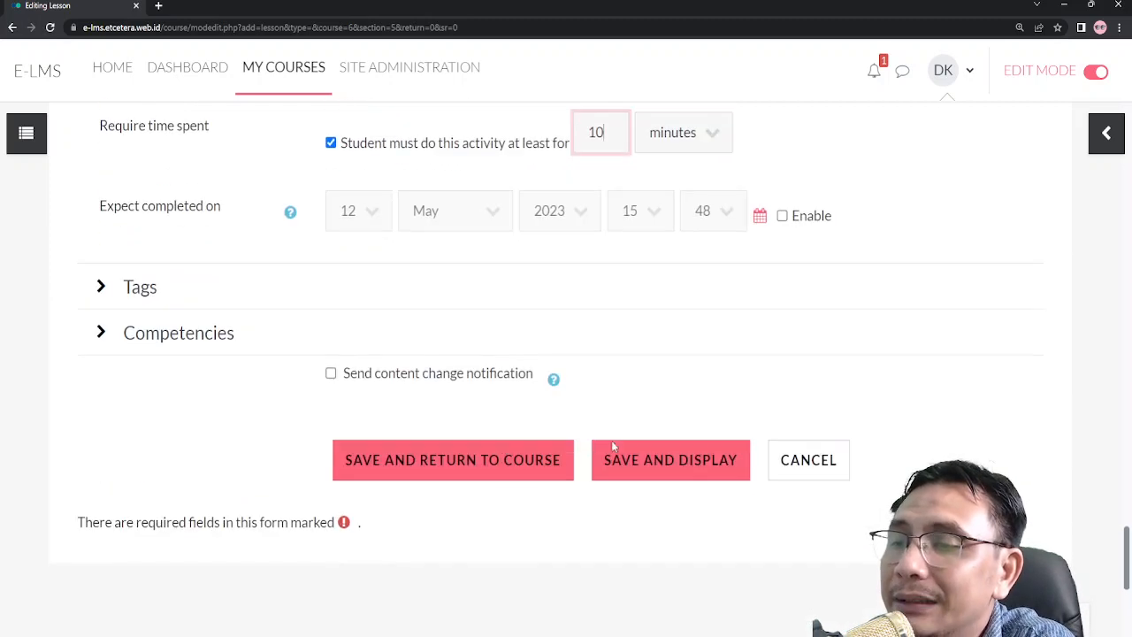
Save the lesson settings, display the lesson and review the options for adding its first content.
{"action": "left_click", "coordinate": [679, 467]}
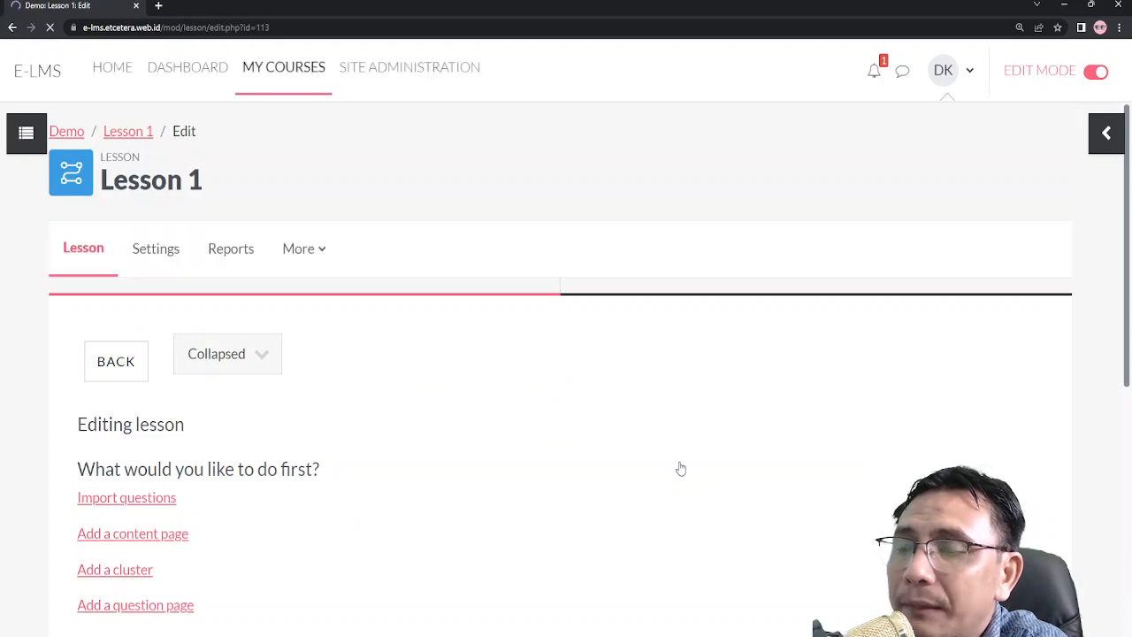
{"action": "scroll", "coordinate": [785, 366], "scroll_direction": "down", "scroll_amount": 2}
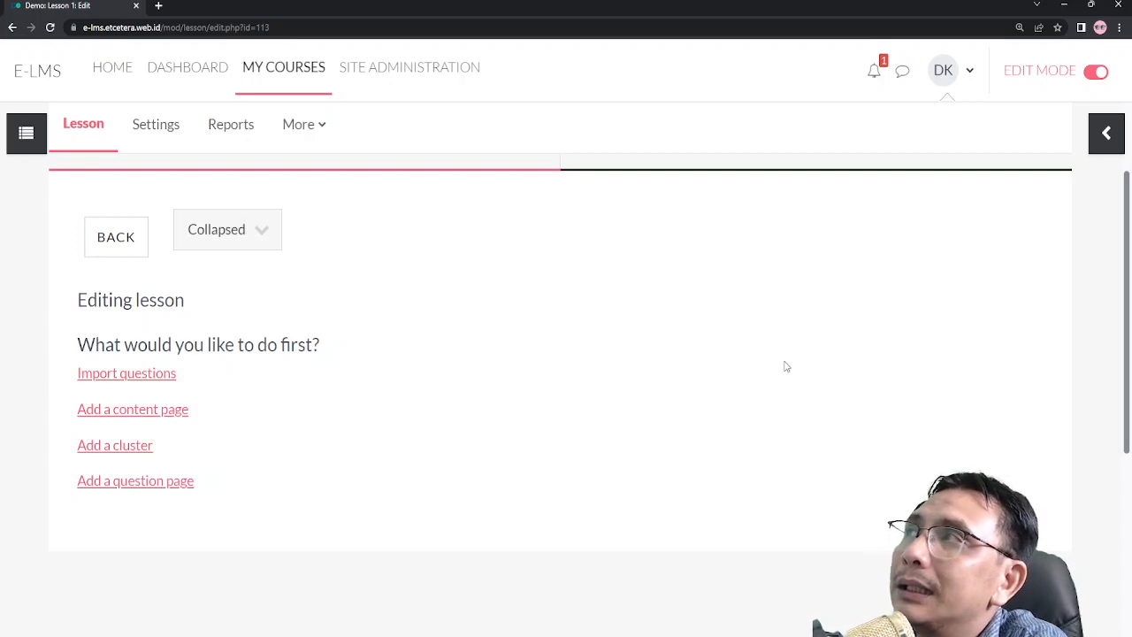
{"action": "scroll", "coordinate": [636, 366], "scroll_direction": "up", "scroll_amount": 3}
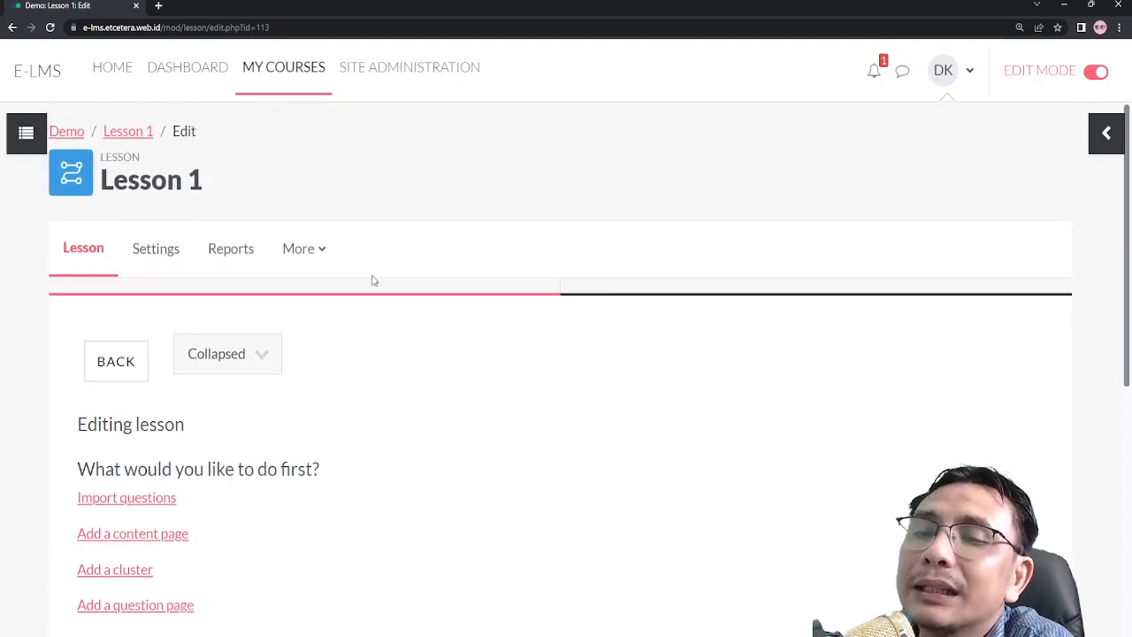
{"action": "scroll", "coordinate": [373, 280], "scroll_direction": "down", "scroll_amount": 3}
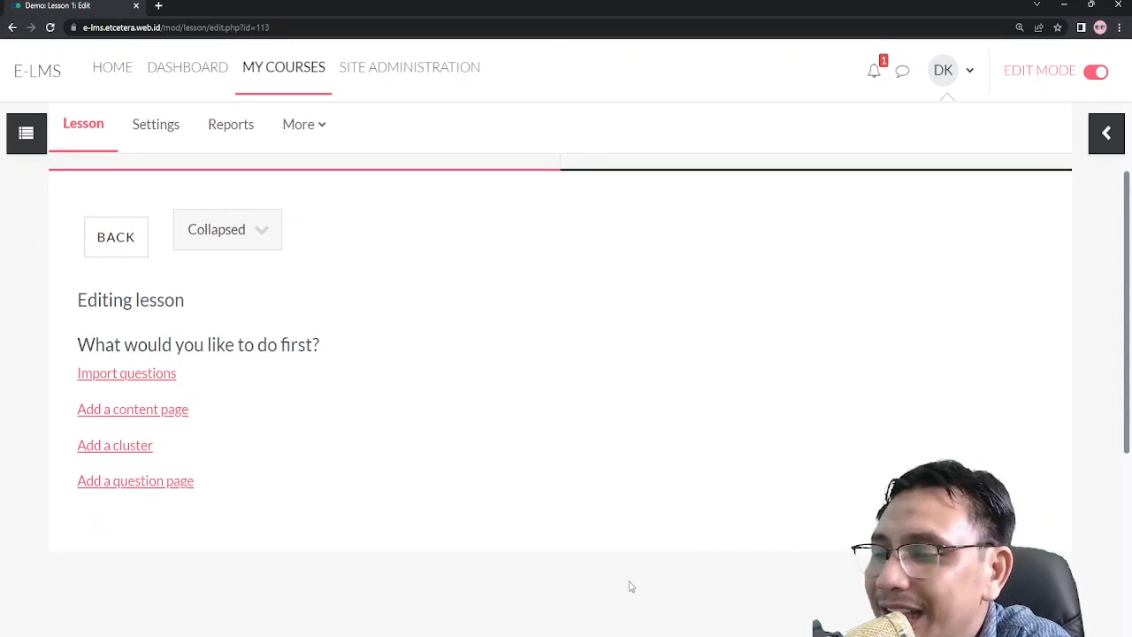
{"action": "scroll", "coordinate": [419, 250], "scroll_direction": "up", "scroll_amount": 3}
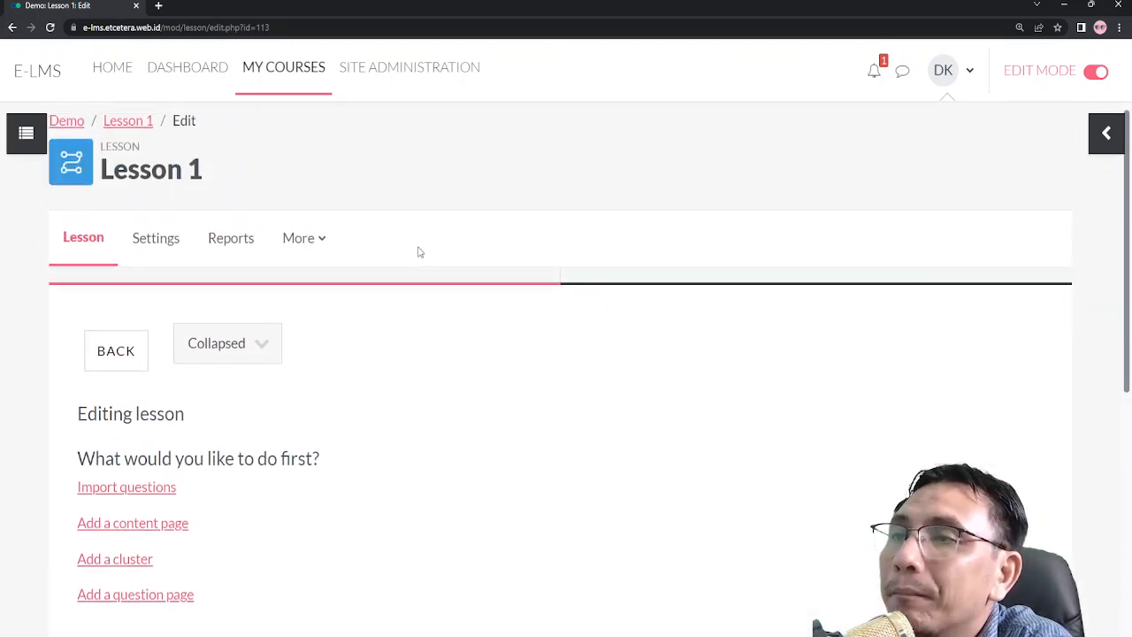
Reopen the Lesson 1 activity and check its main page.
{"action": "left_click", "coordinate": [132, 134]}
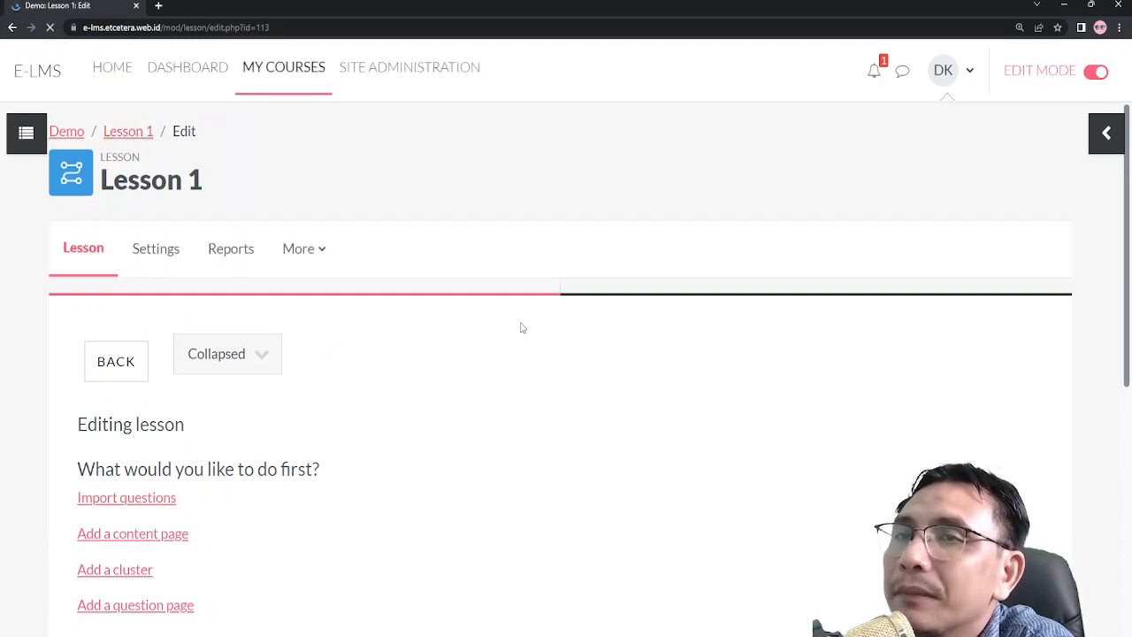
{"action": "scroll", "coordinate": [522, 328], "scroll_direction": "down", "scroll_amount": 3}
{"action": "scroll", "coordinate": [185, 265], "scroll_direction": "up", "scroll_amount": 3}
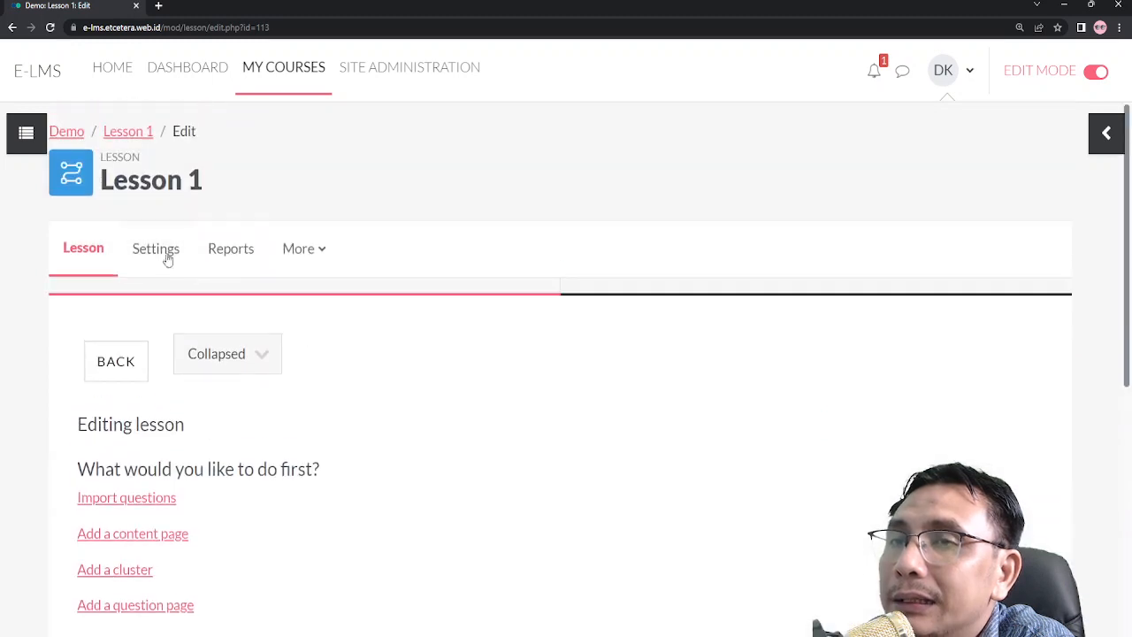
{"action": "left_click", "coordinate": [131, 142]}
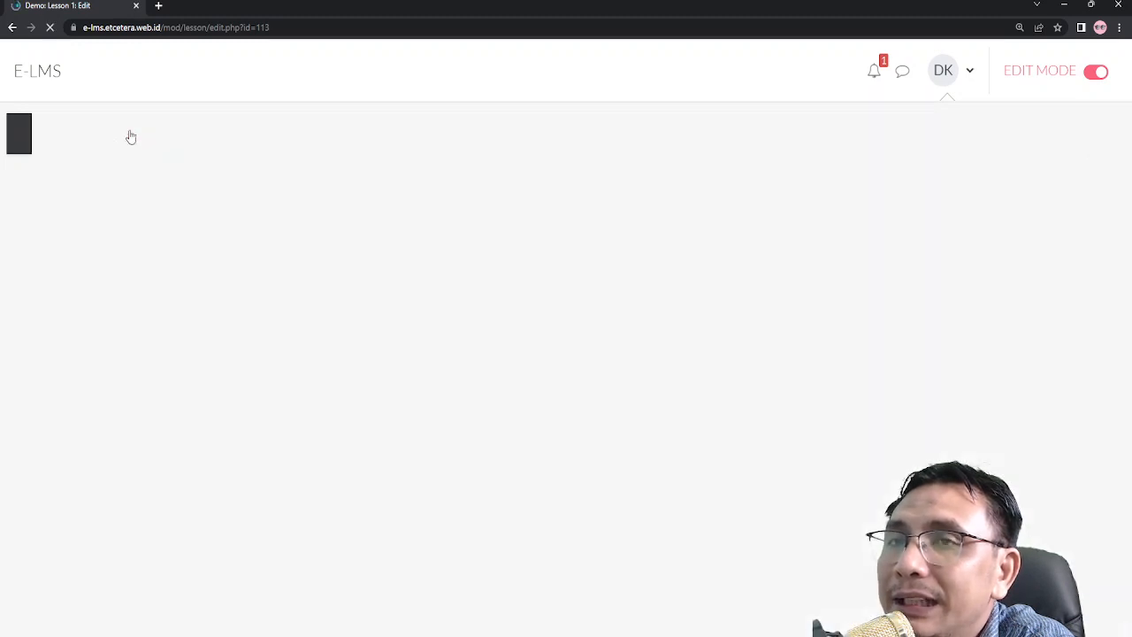
Return to the Moodle Demo Course page and locate the Lesson 1 activity and its completion conditions above Week 6.
{"action": "left_click", "coordinate": [64, 132]}
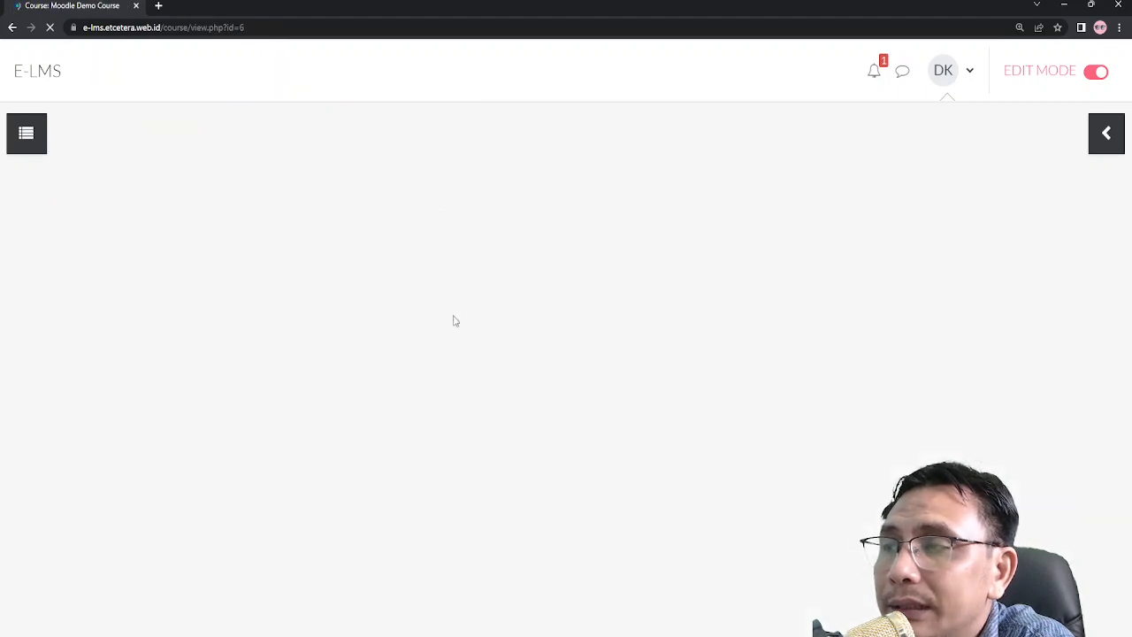
{"action": "scroll", "coordinate": [810, 456], "scroll_direction": "down", "scroll_amount": 20}
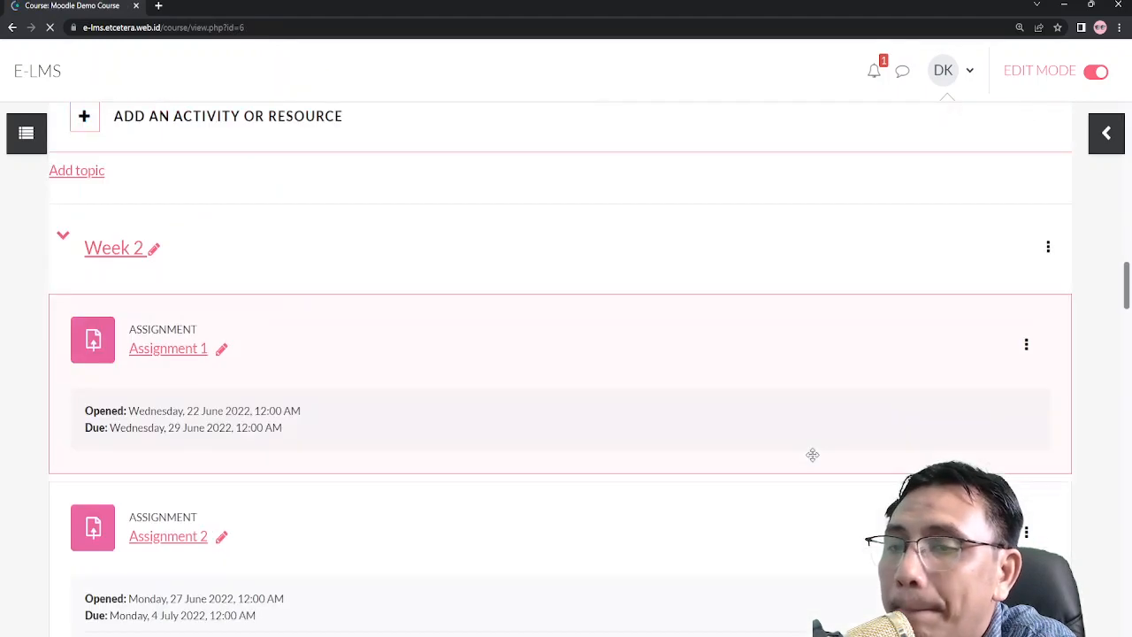
{"action": "scroll", "coordinate": [810, 458], "scroll_direction": "down", "scroll_amount": 20}
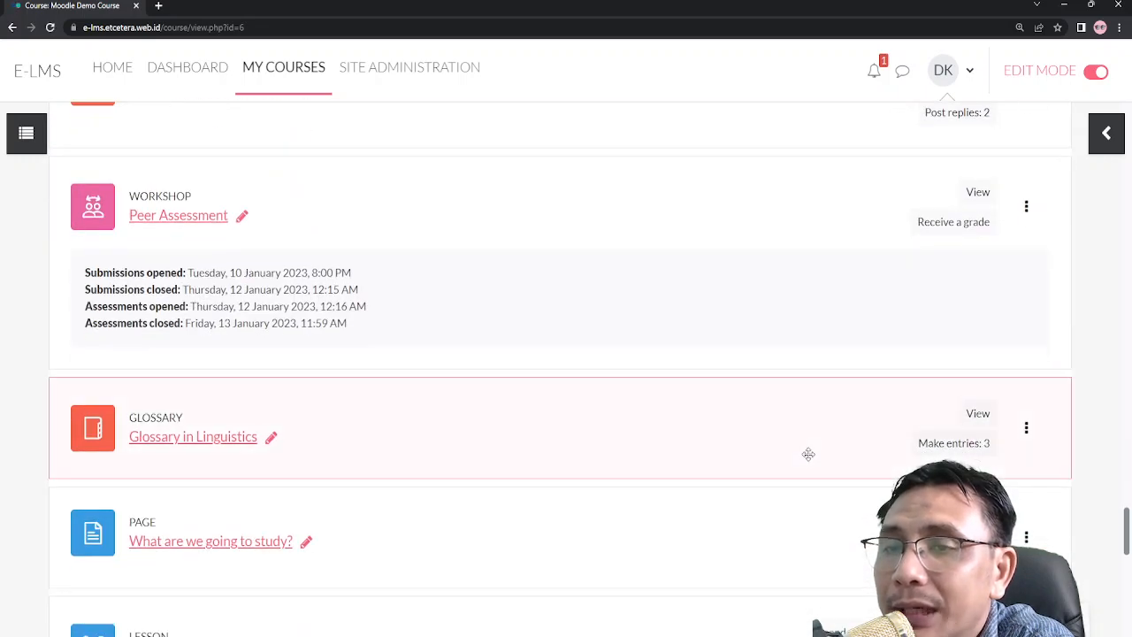
{"action": "scroll", "coordinate": [808, 454], "scroll_direction": "down", "scroll_amount": 6}
{"action": "scroll", "coordinate": [808, 459], "scroll_direction": "up", "scroll_amount": 1}
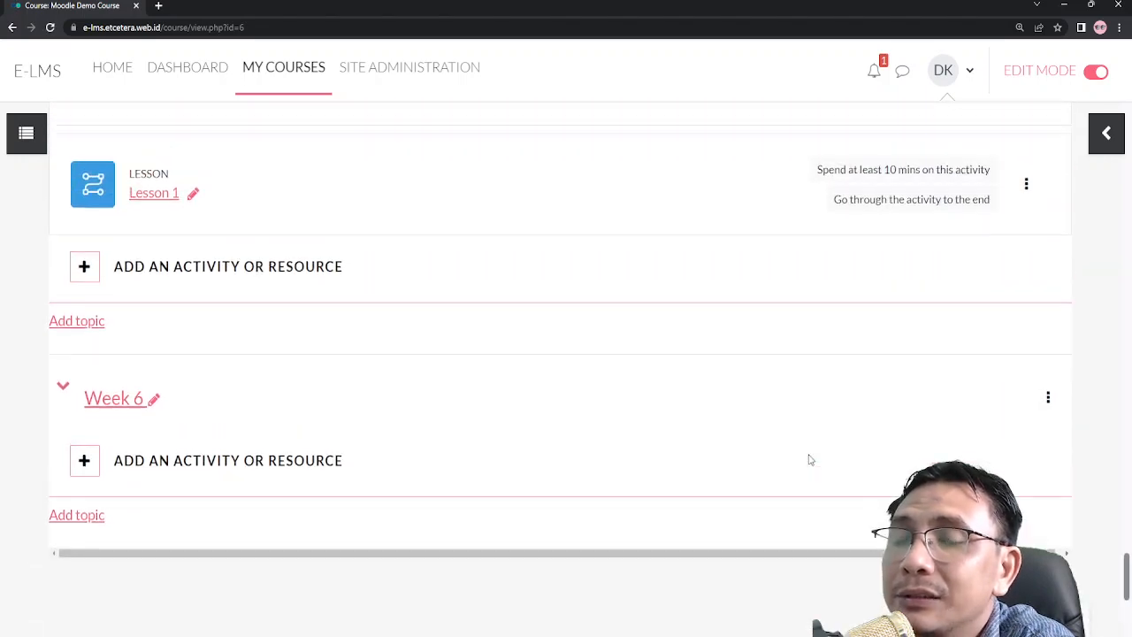